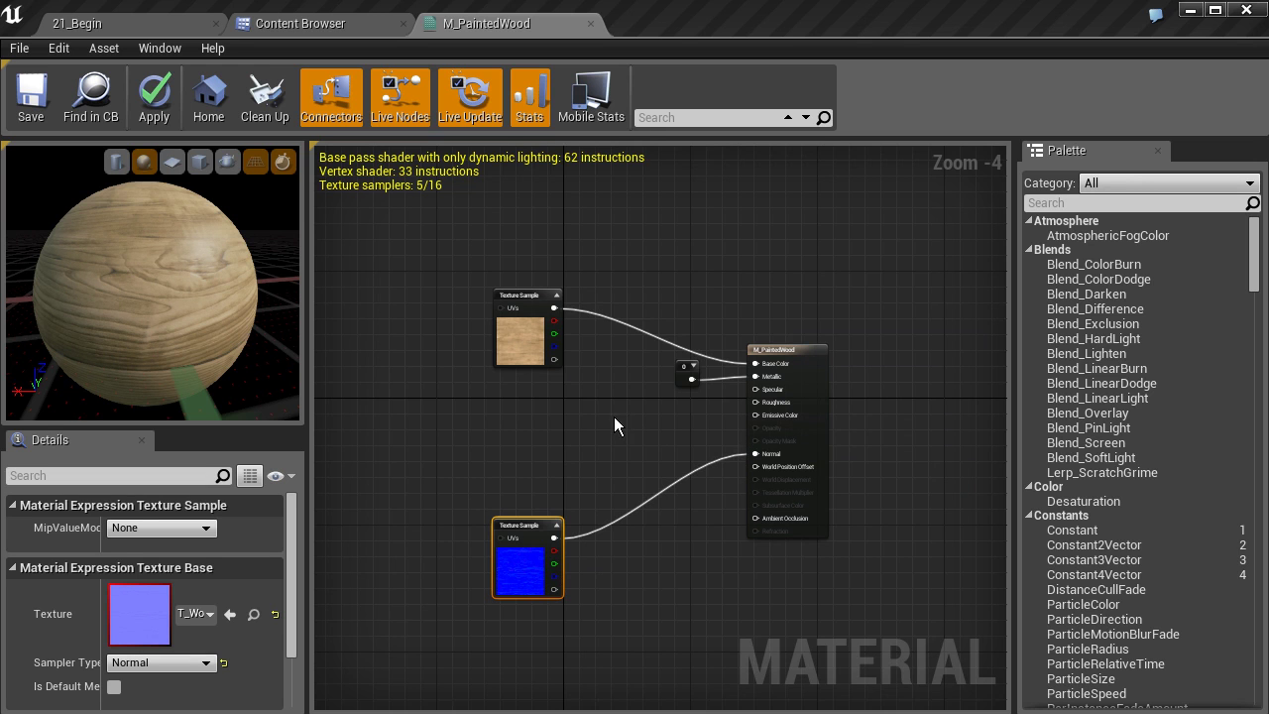
Step: Add a Constant3Vector node to the material graph and place it above the wood texture sample
right_drag(575, 399, 609, 486)
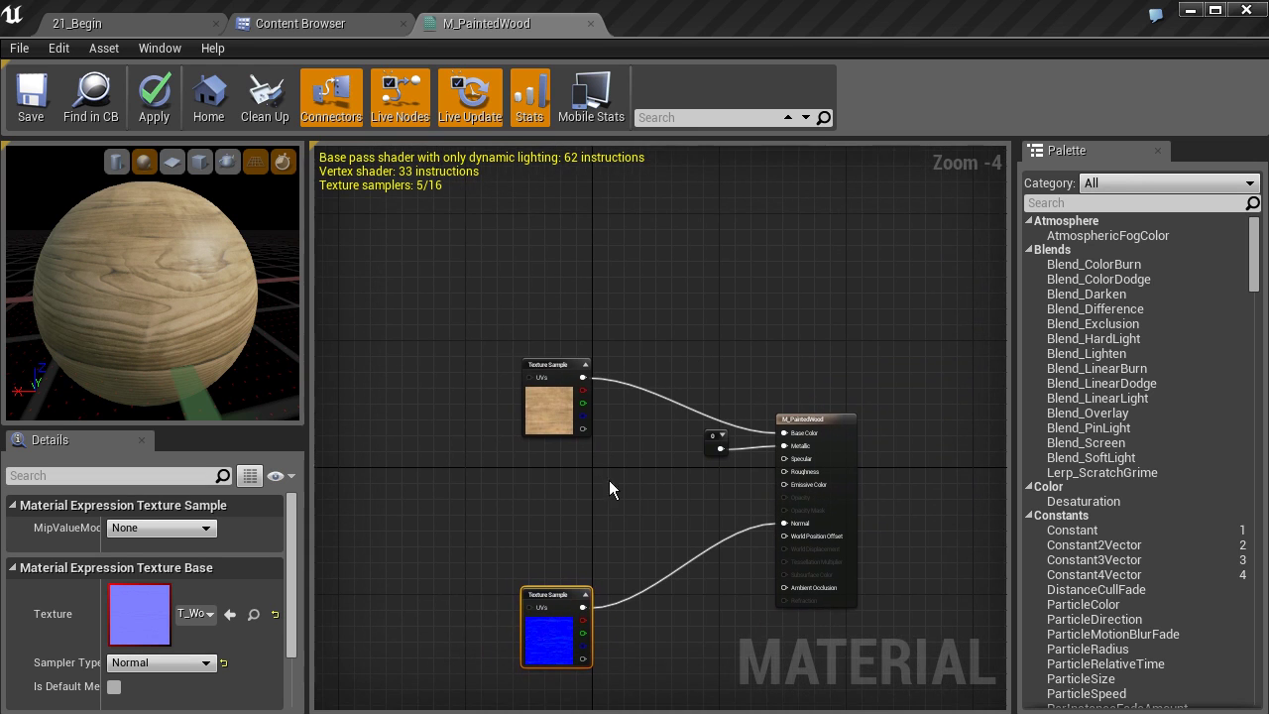
right_drag(608, 350, 612, 408)
right_click(556, 337)
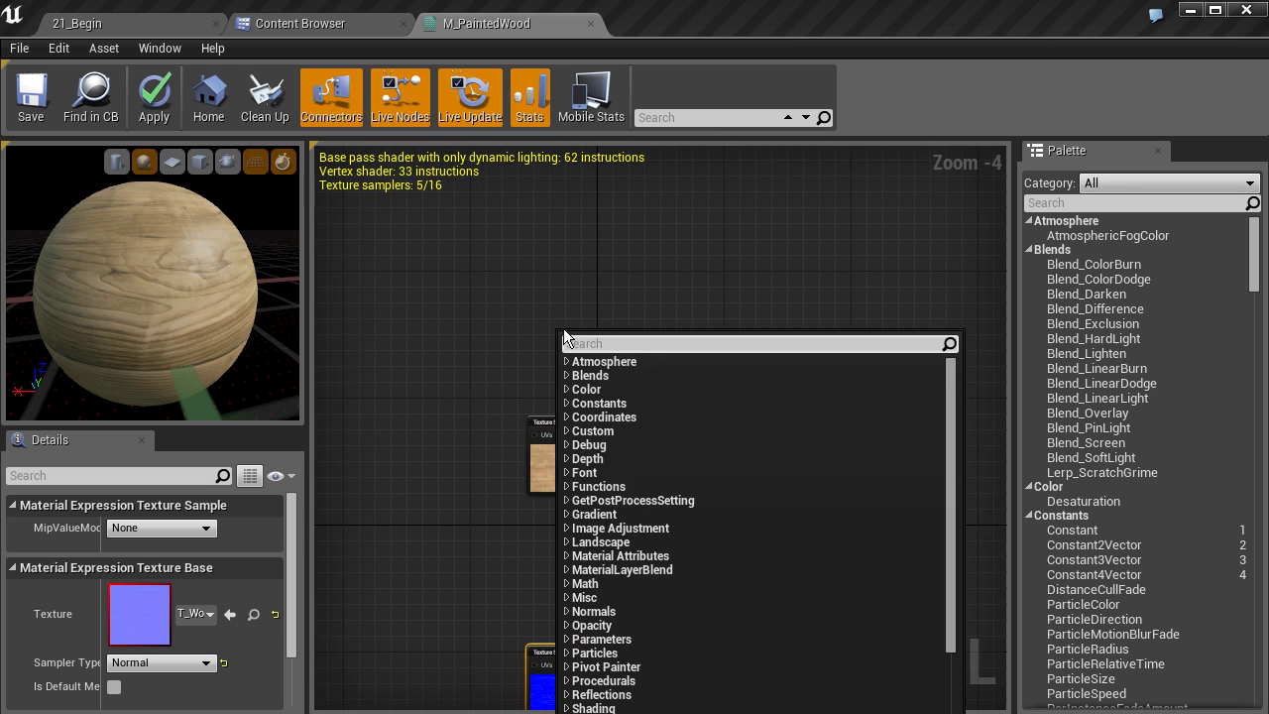
right_click(542, 584)
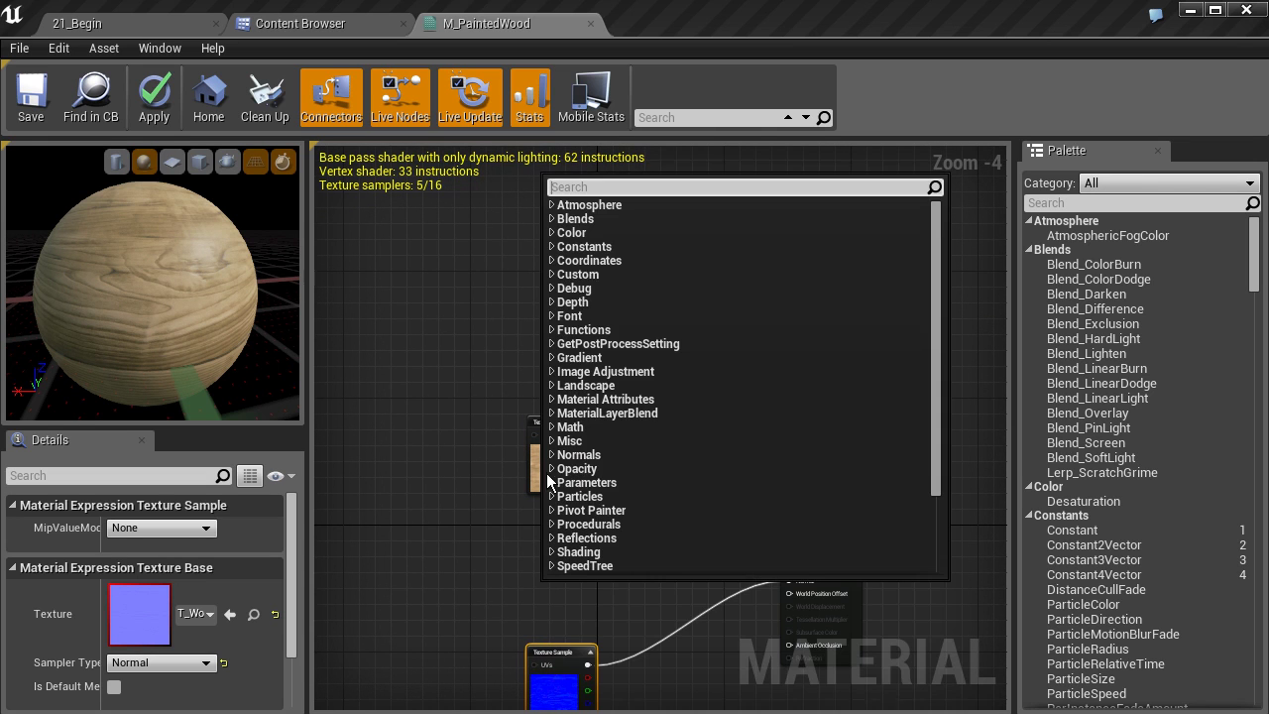
click(551, 248)
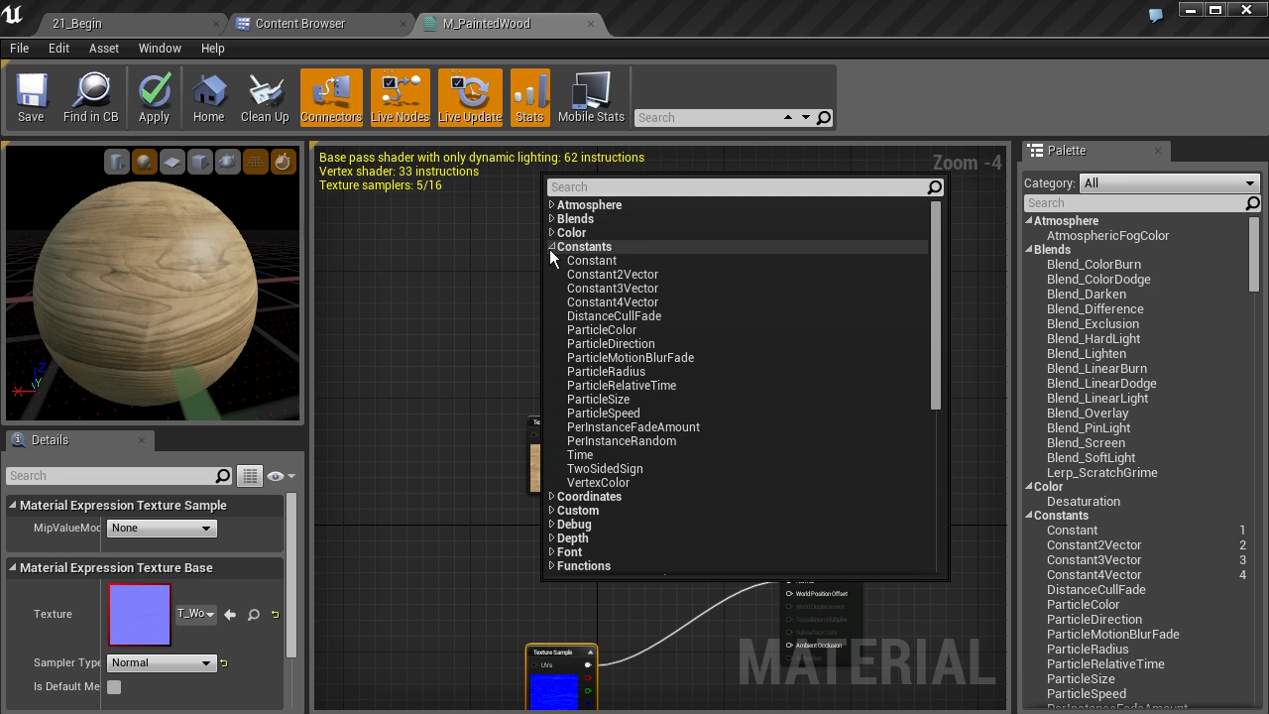
click(610, 290)
drag(566, 587, 548, 306)
Step: Set the new vector constant to a pale cream colour with R 1.0, G 0.856 and B 0.727
double_click(557, 330)
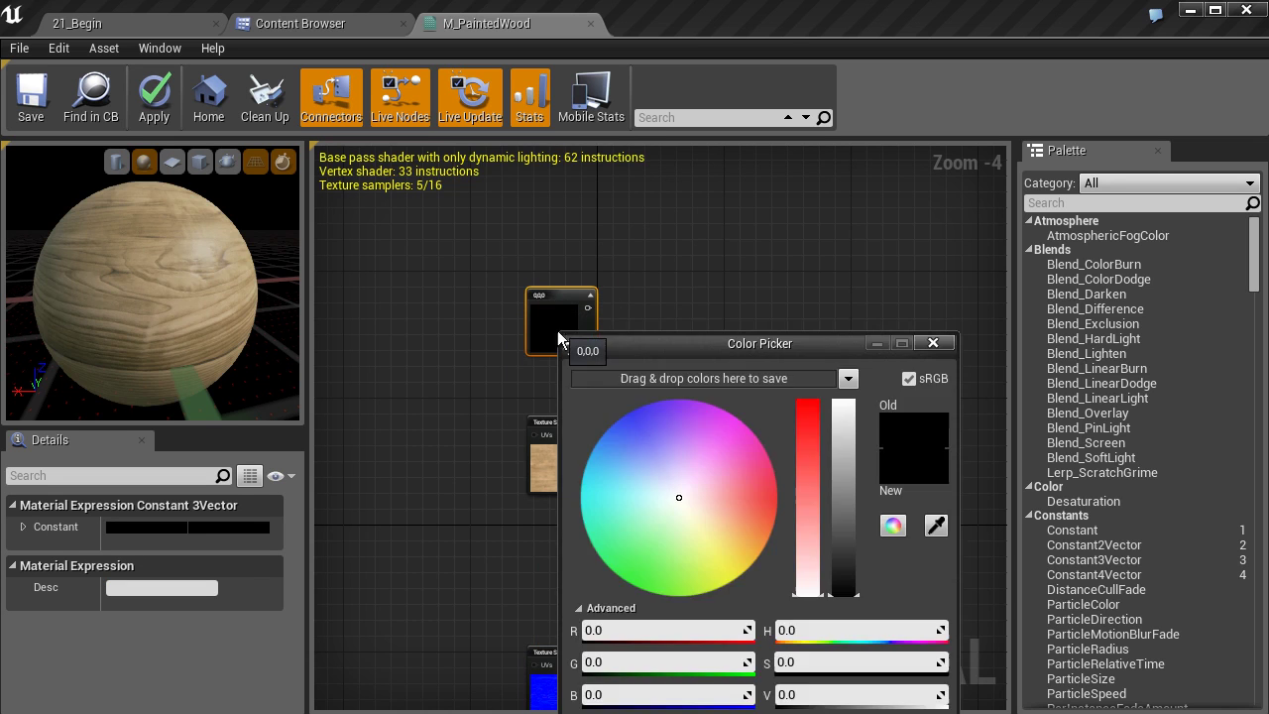
click(703, 509)
drag(703, 509, 708, 516)
drag(843, 490, 838, 368)
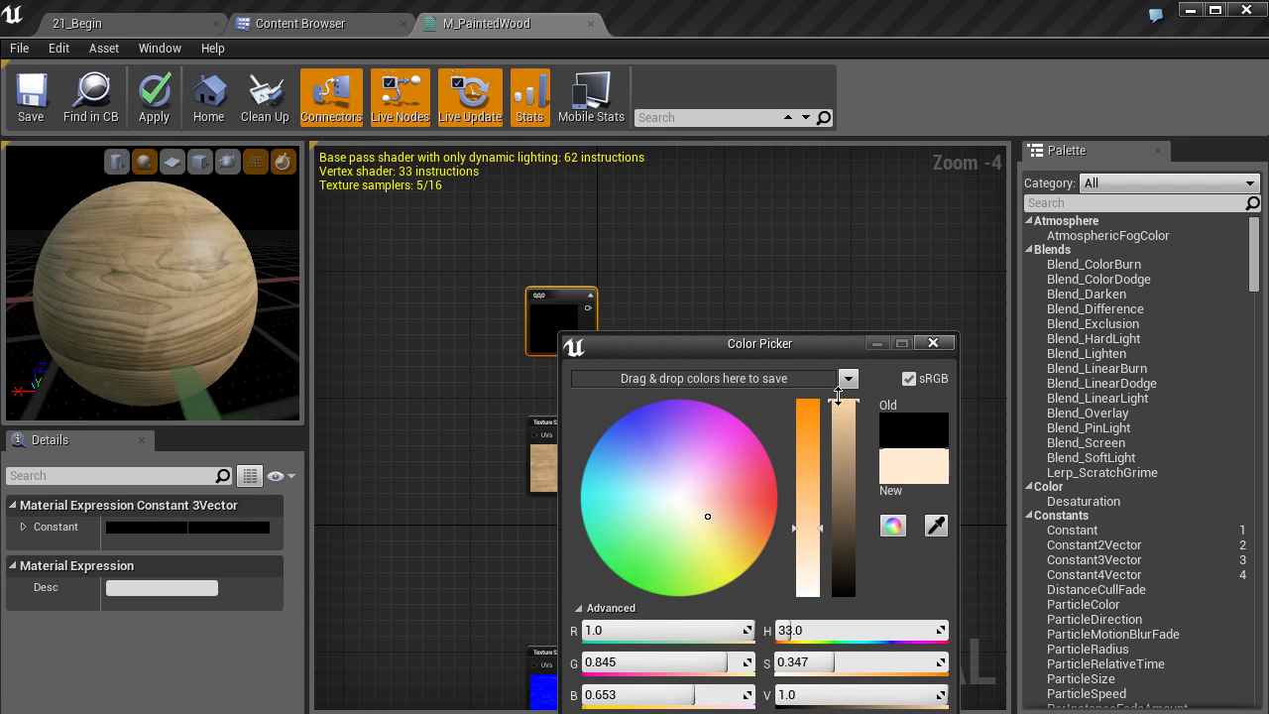
mouse_move(794, 530)
mouse_down()
mouse_move(839, 565)
mouse_move(793, 552)
mouse_up()
drag(700, 513, 703, 511)
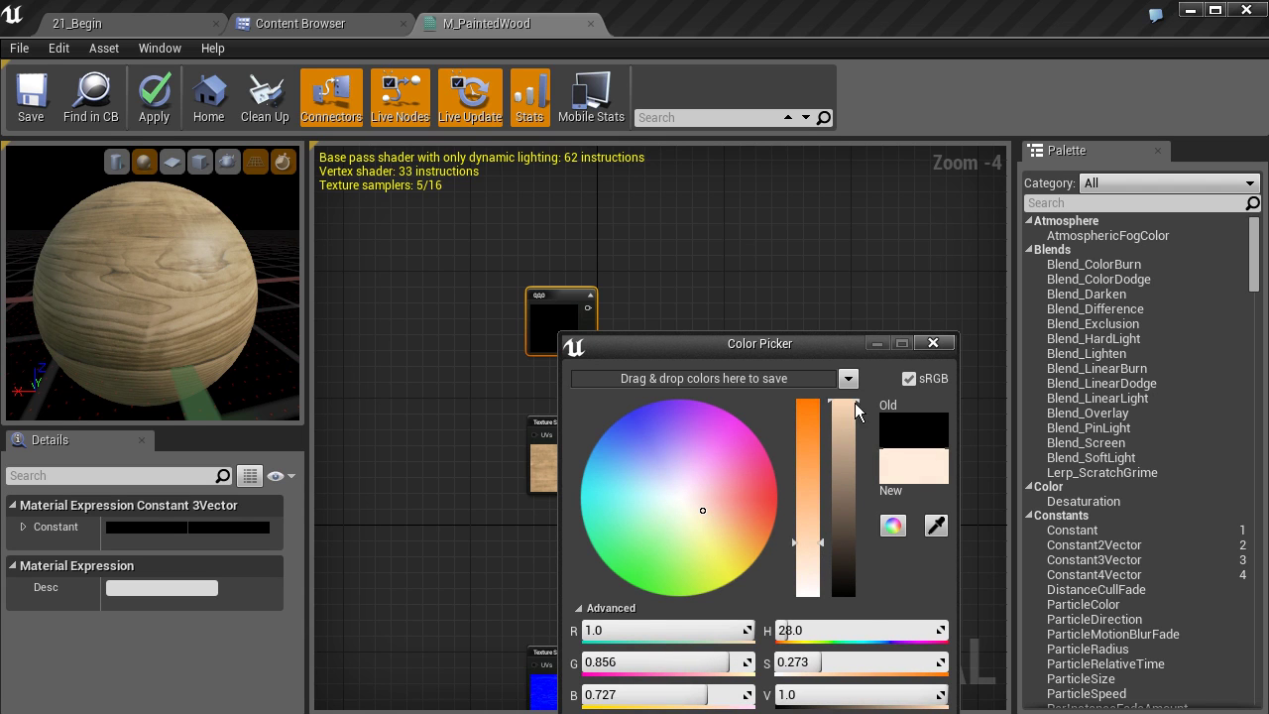
drag(780, 343, 733, 175)
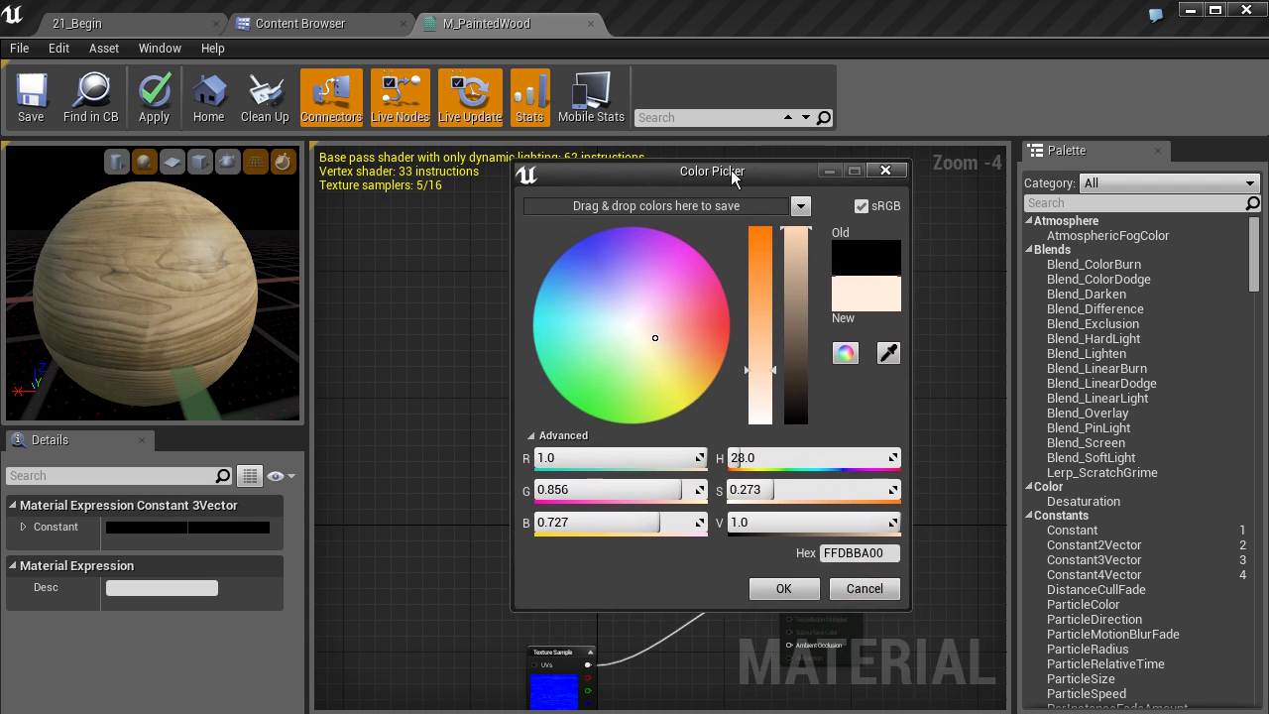
click(784, 591)
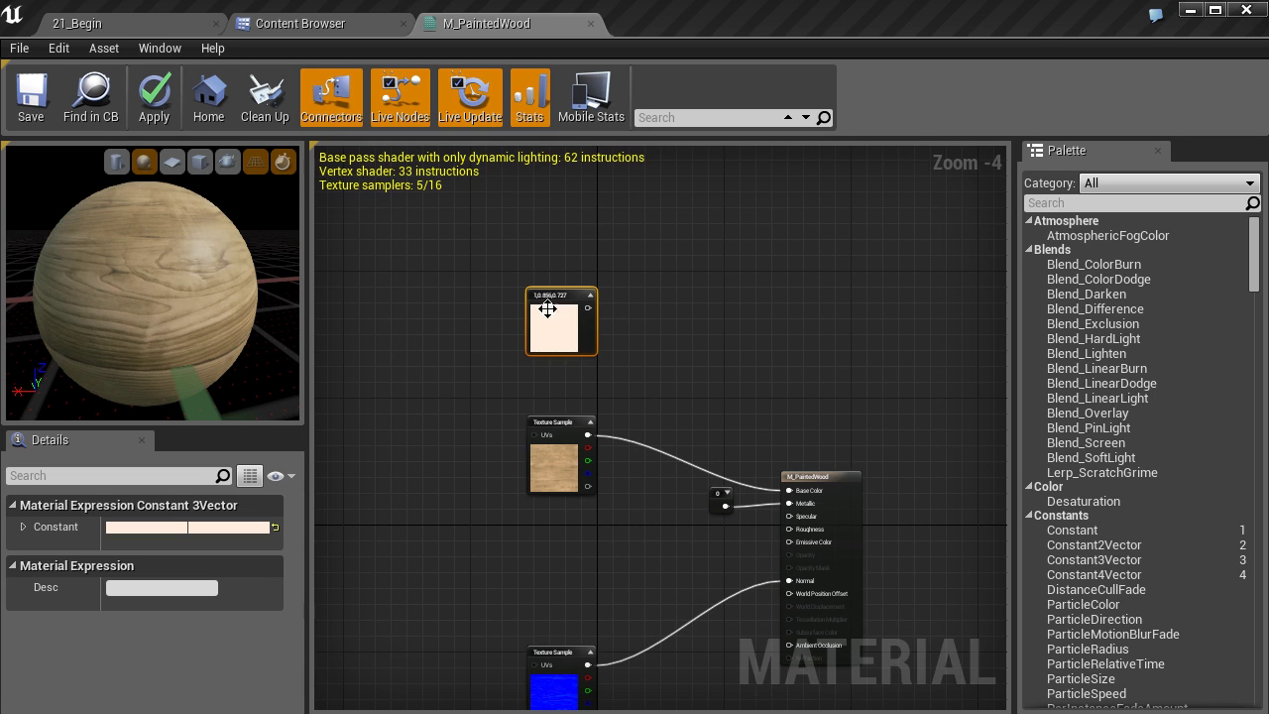
Step: Connect the cream colour constant to the material's Base Color and inspect the preview sphere
right_drag(619, 370, 592, 351)
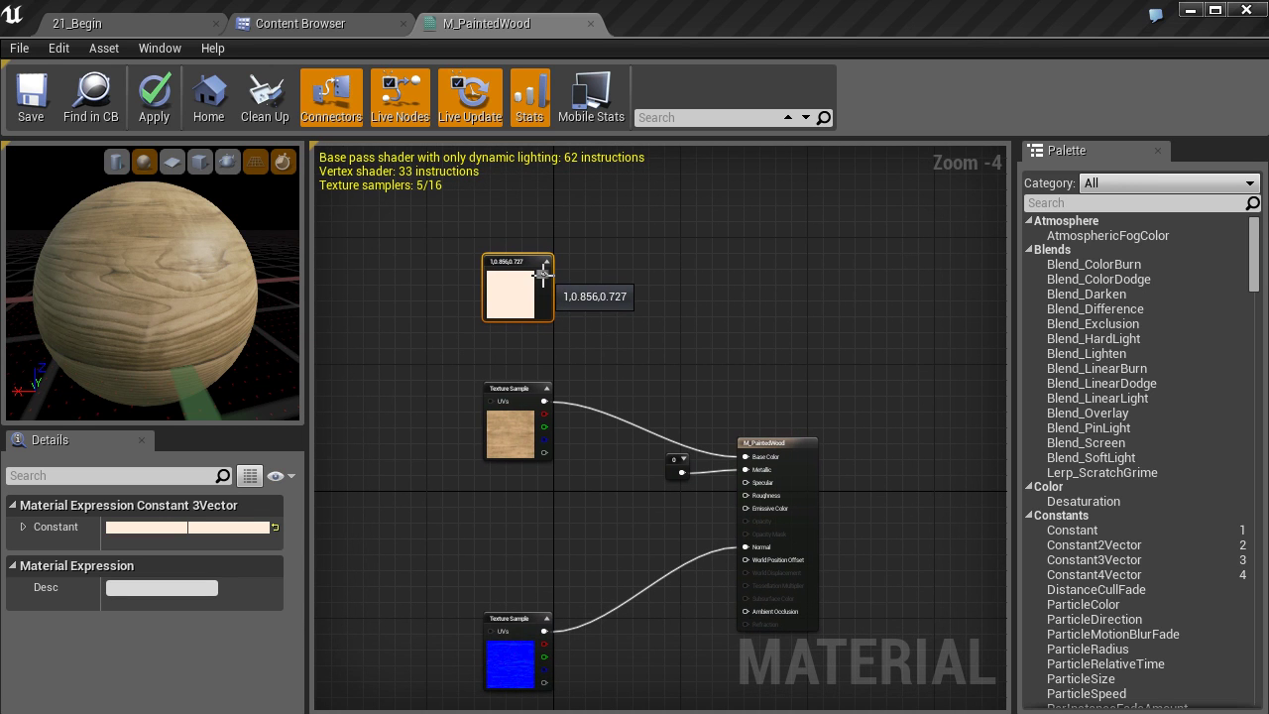
drag(544, 273, 743, 457)
drag(187, 315, 109, 315)
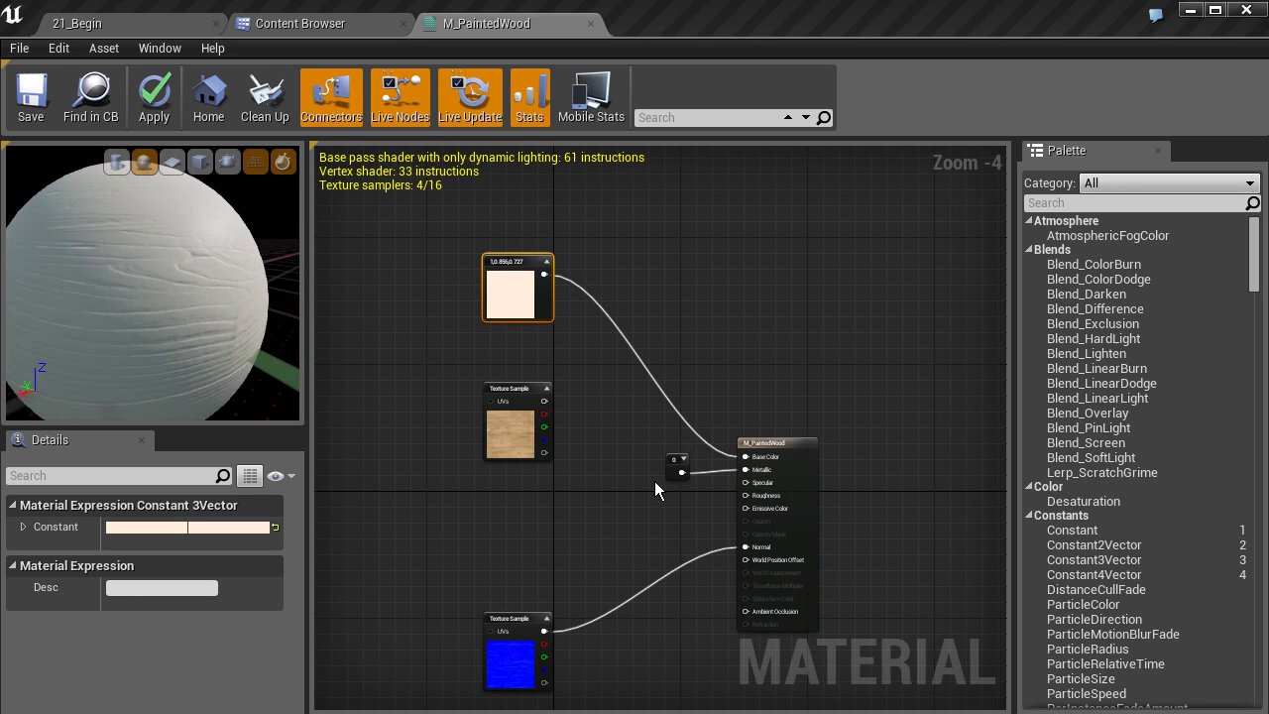
Step: Duplicate the Metallic constant node and connect the copy to the material's Roughness input
right_drag(674, 502, 666, 460)
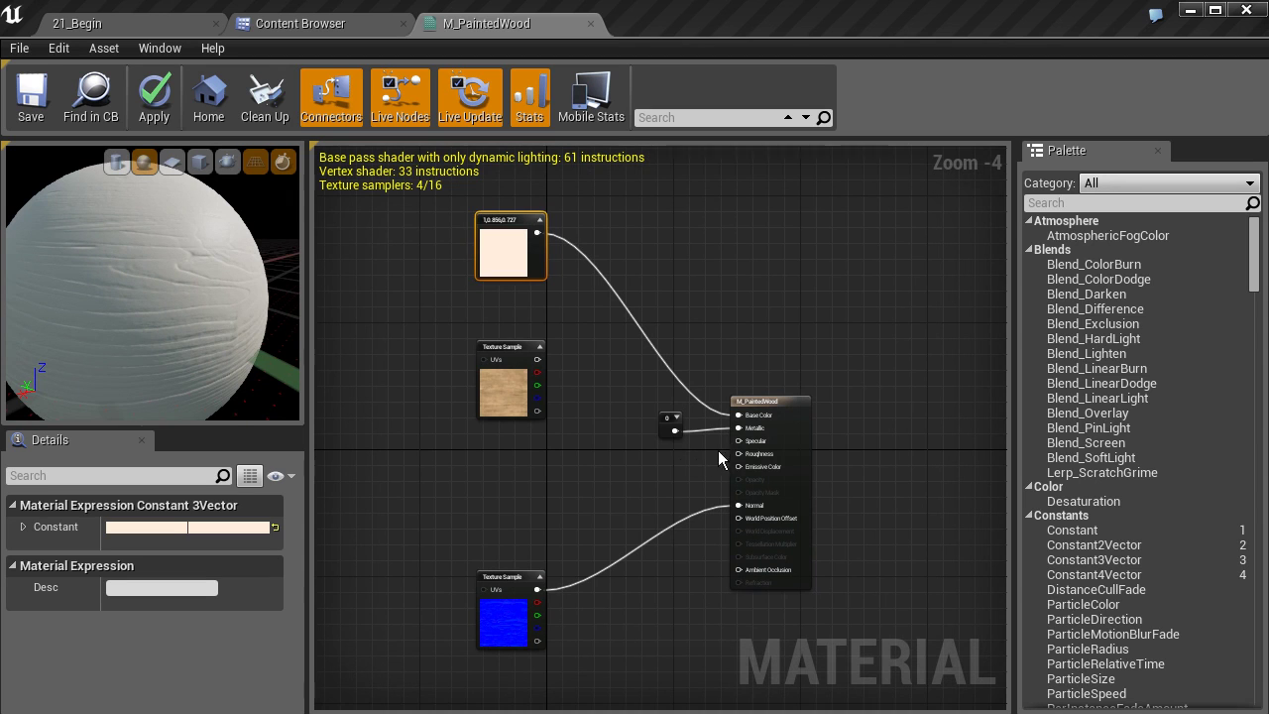
click(670, 427)
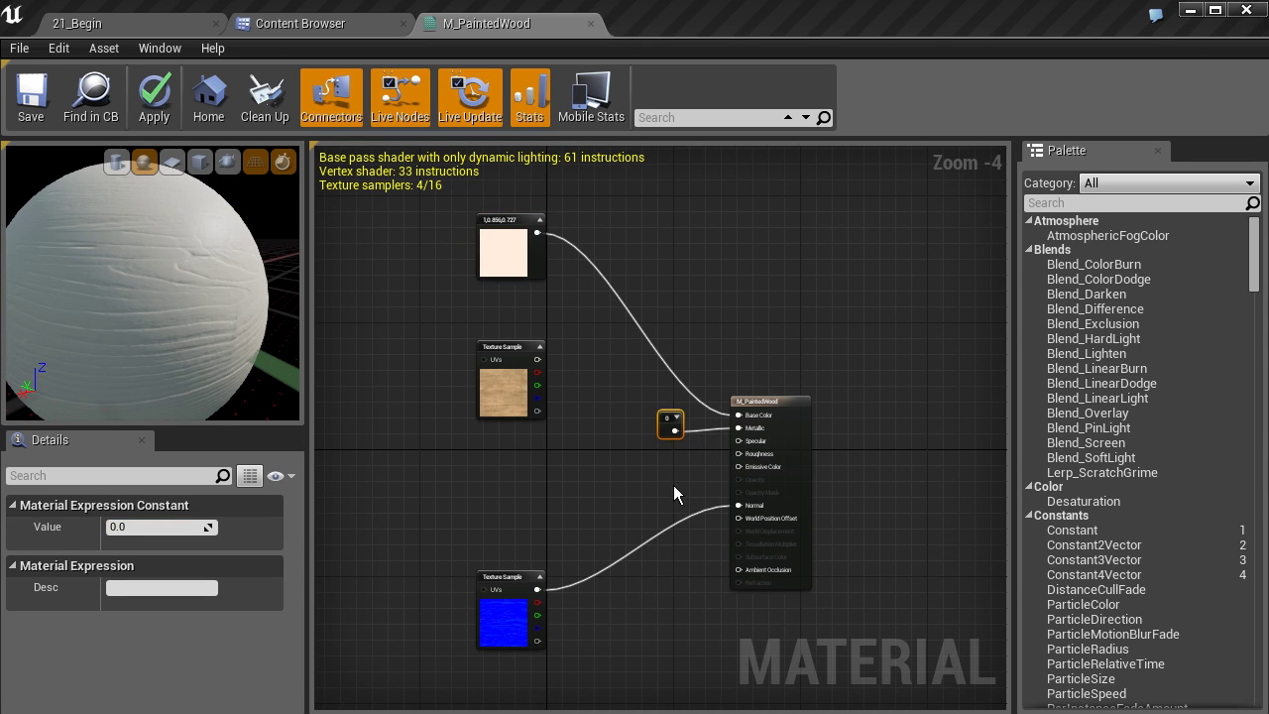
key(ctrl+c)
key(ctrl+v)
drag(678, 497, 737, 456)
Step: Set the roughness constant to 0.9 and check the preview sphere
click(136, 529)
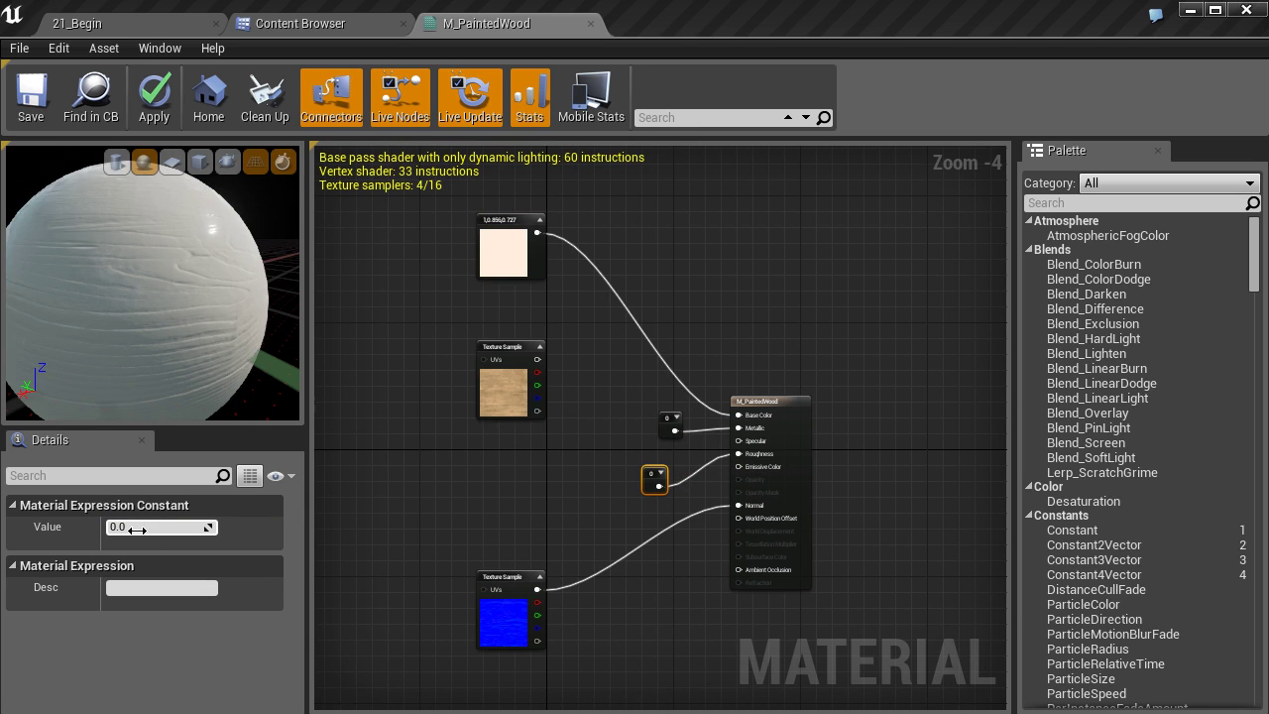
text(0.9)
key(Return)
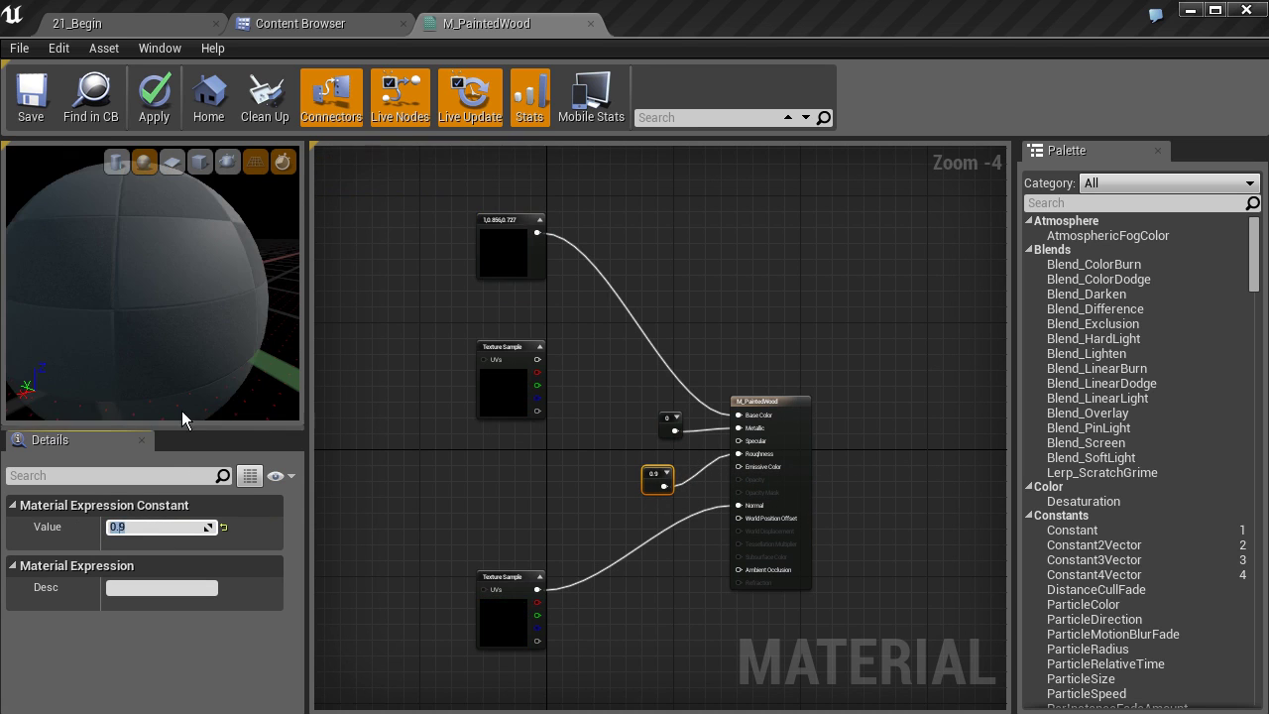
mouse_move(259, 318)
mouse_down()
mouse_move(247, 315)
mouse_move(259, 317)
mouse_up()
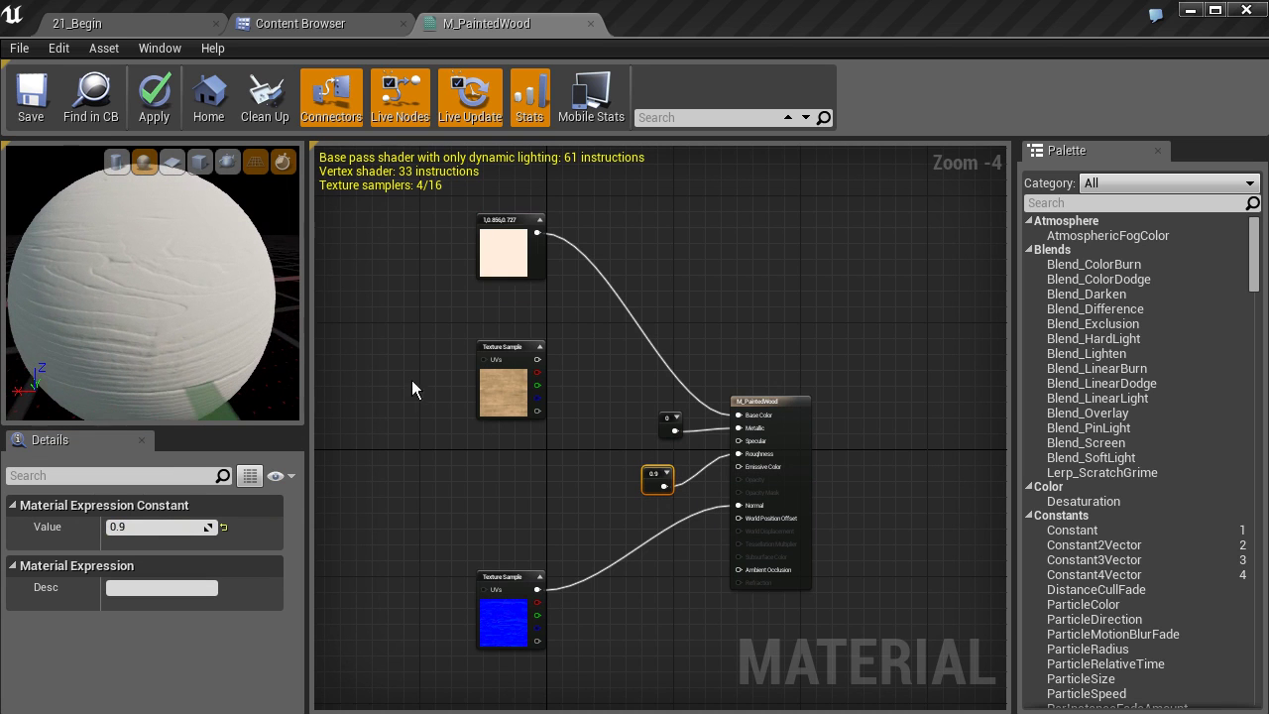
Step: Set the roughness constant to 0.4 and inspect the surface on the preview sphere
click(148, 526)
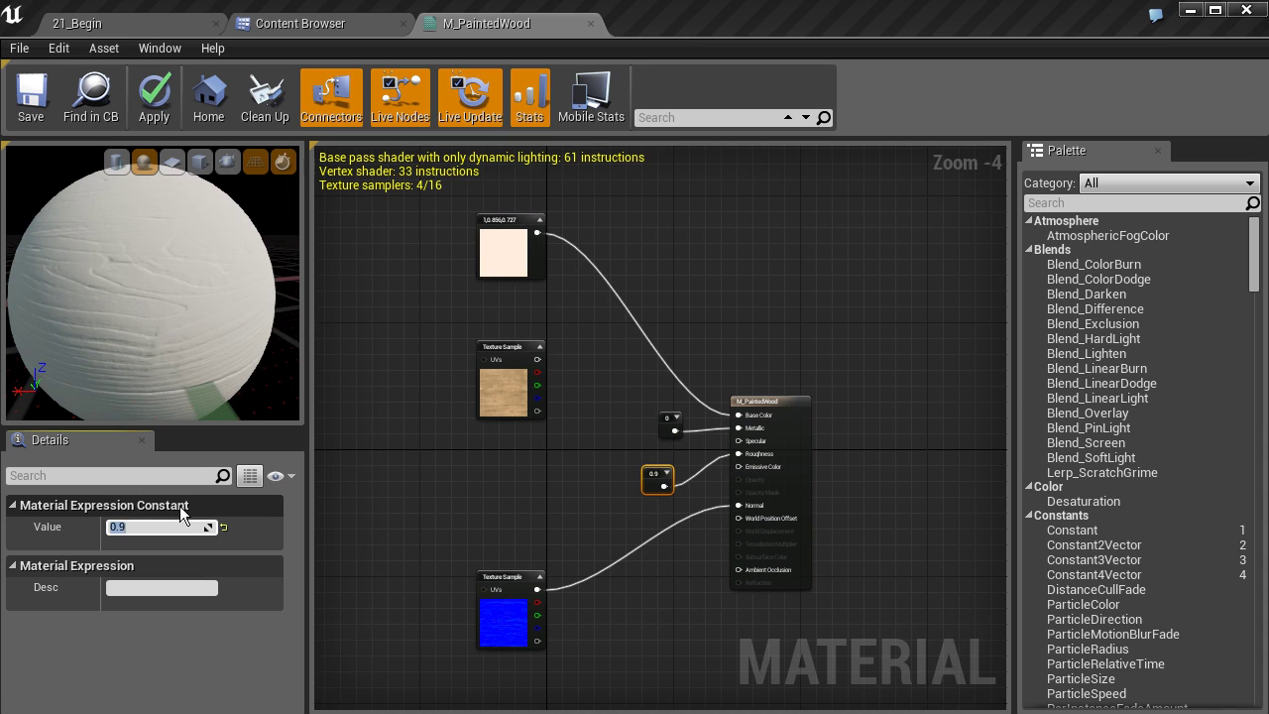
text(0.4)
key(Return)
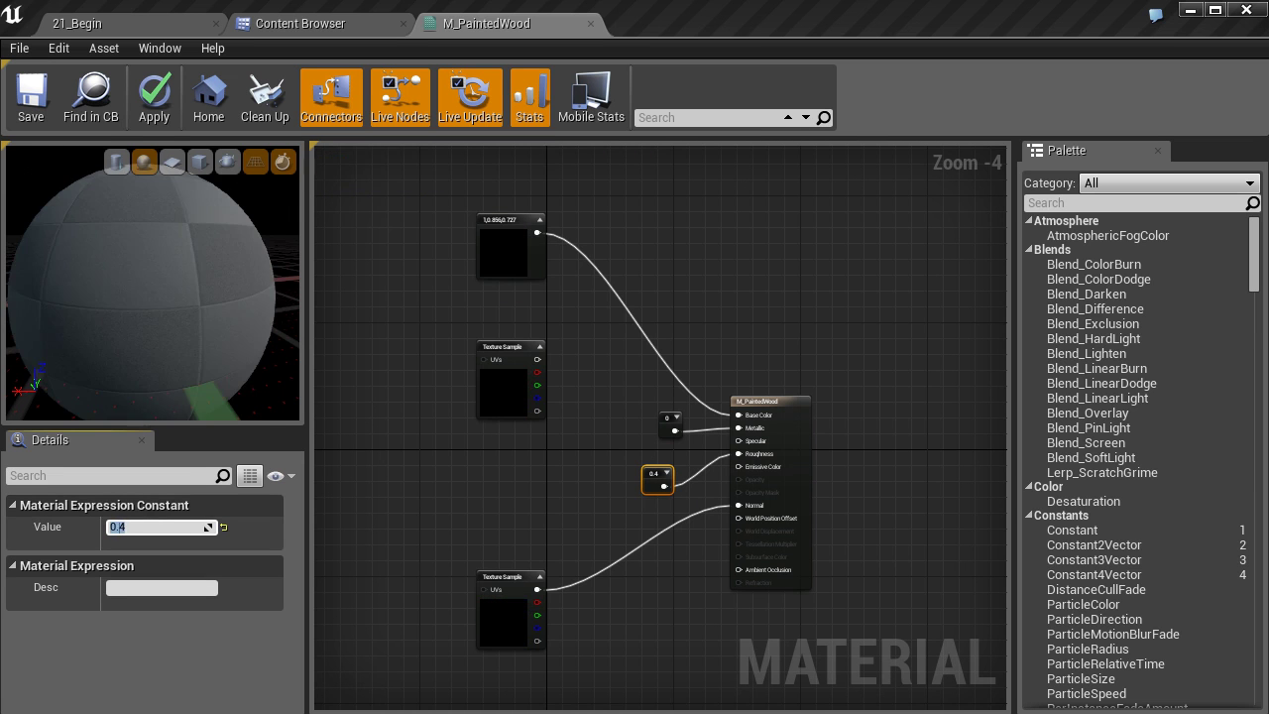
drag(207, 253, 253, 273)
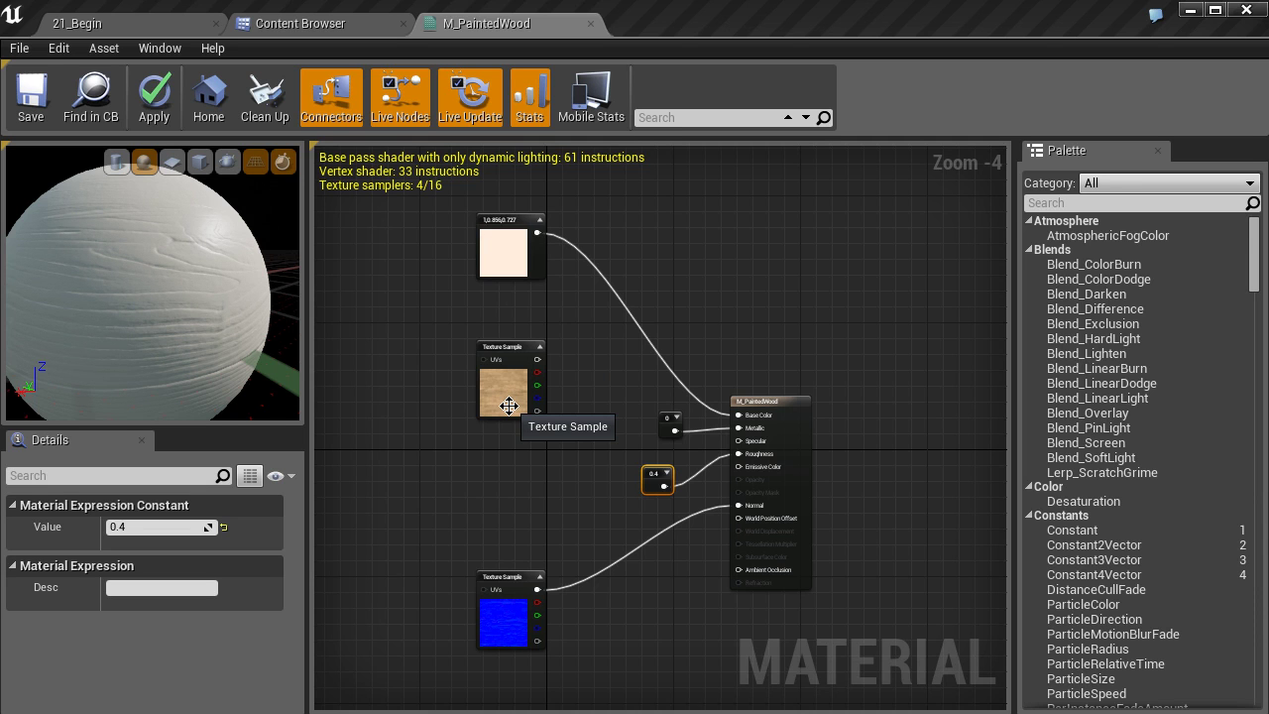
Step: Move the cream colour constant and the wood texture sample together farther away from the material node to make room
right_drag(568, 353, 626, 373)
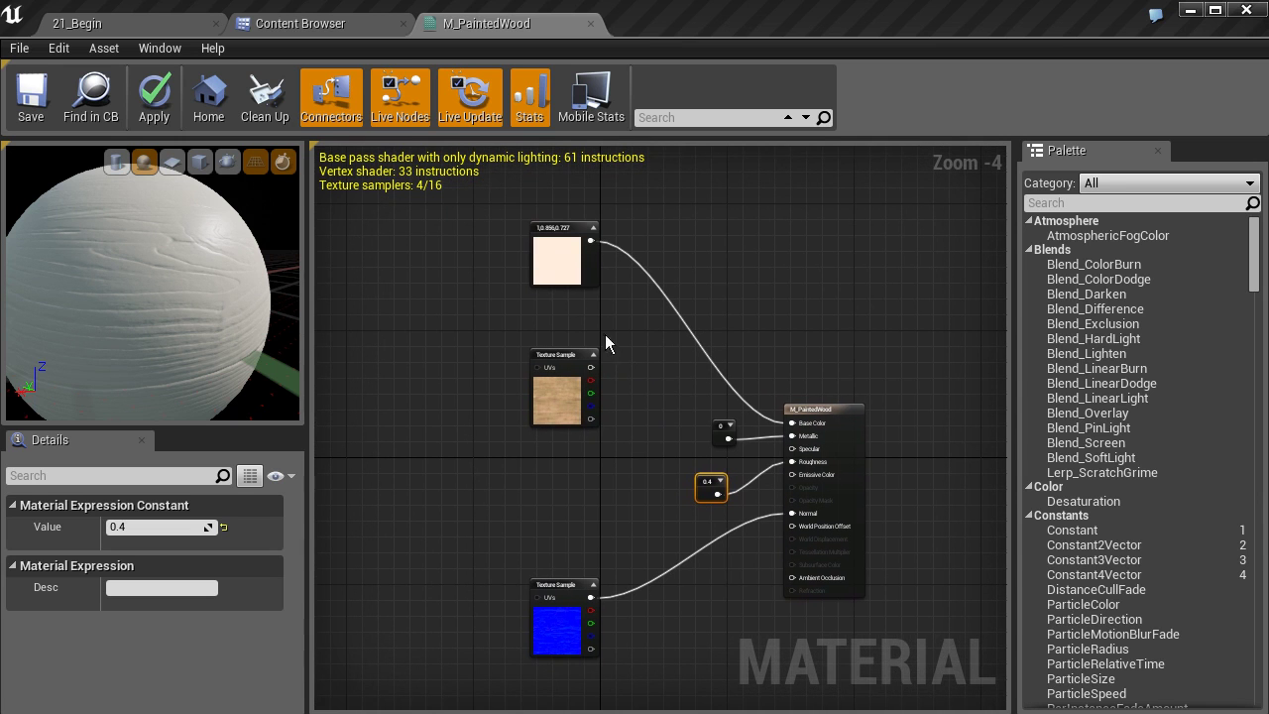
click(561, 260)
ctrl+click(555, 409)
drag(542, 254, 427, 249)
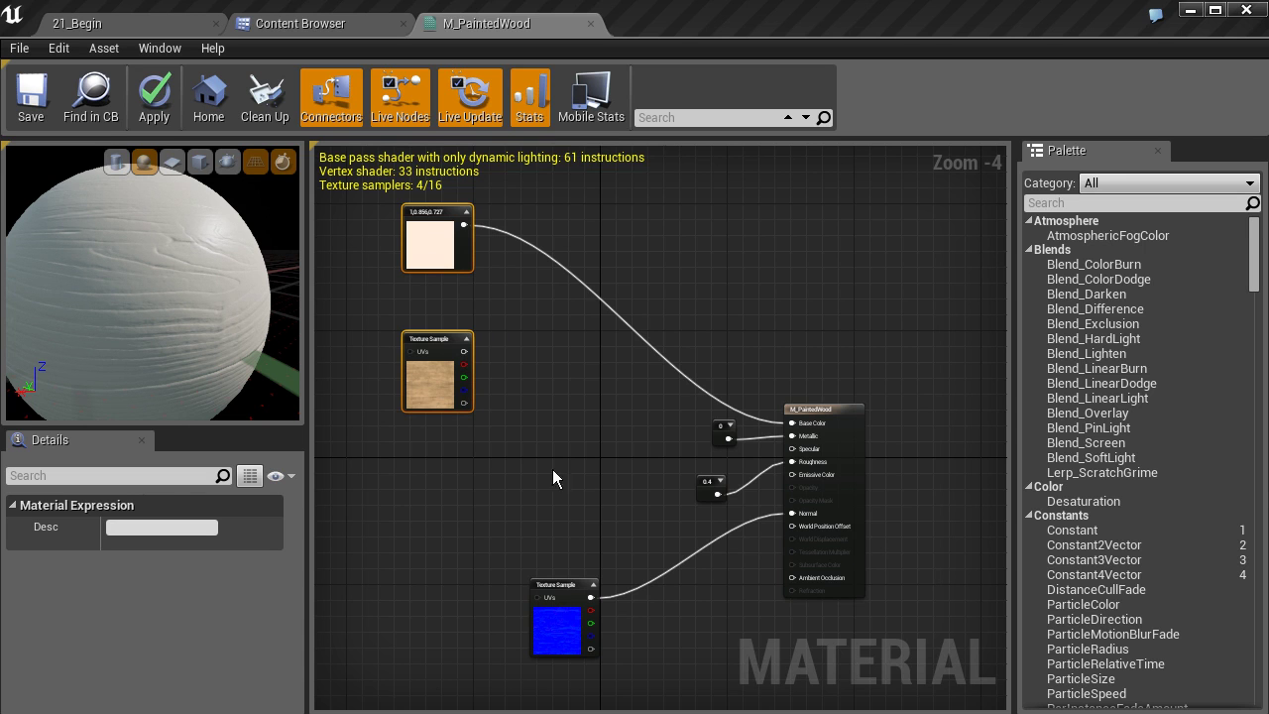
Step: Add a LinearInterpolate math node to the material graph
right_click(494, 593)
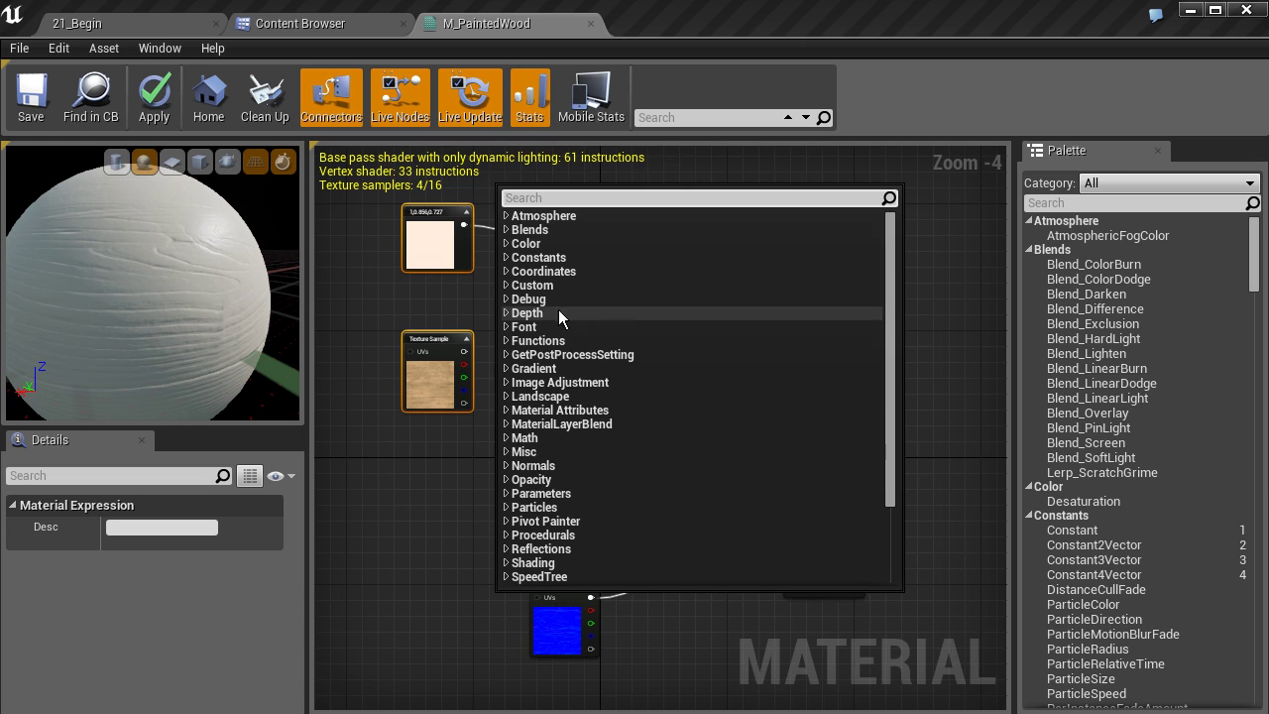
click(507, 436)
scroll(574, 459, down, 4)
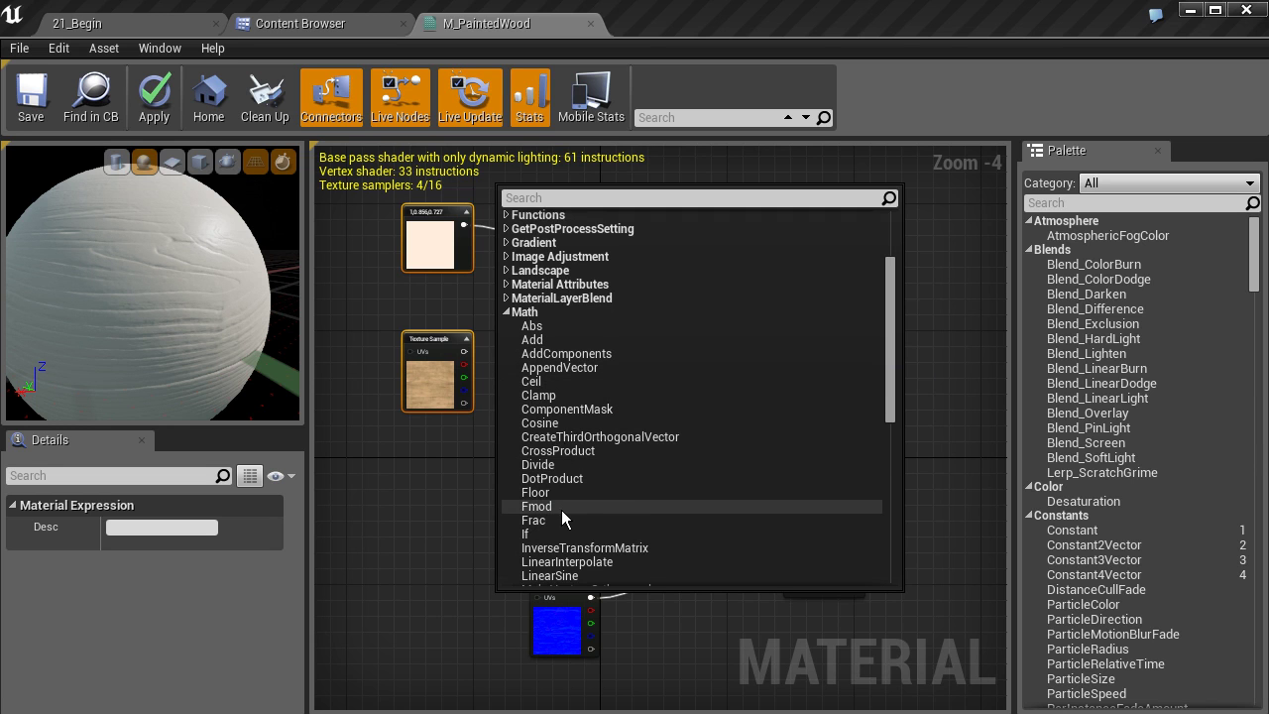
scroll(561, 512, down, 1)
scroll(561, 516, down, 2)
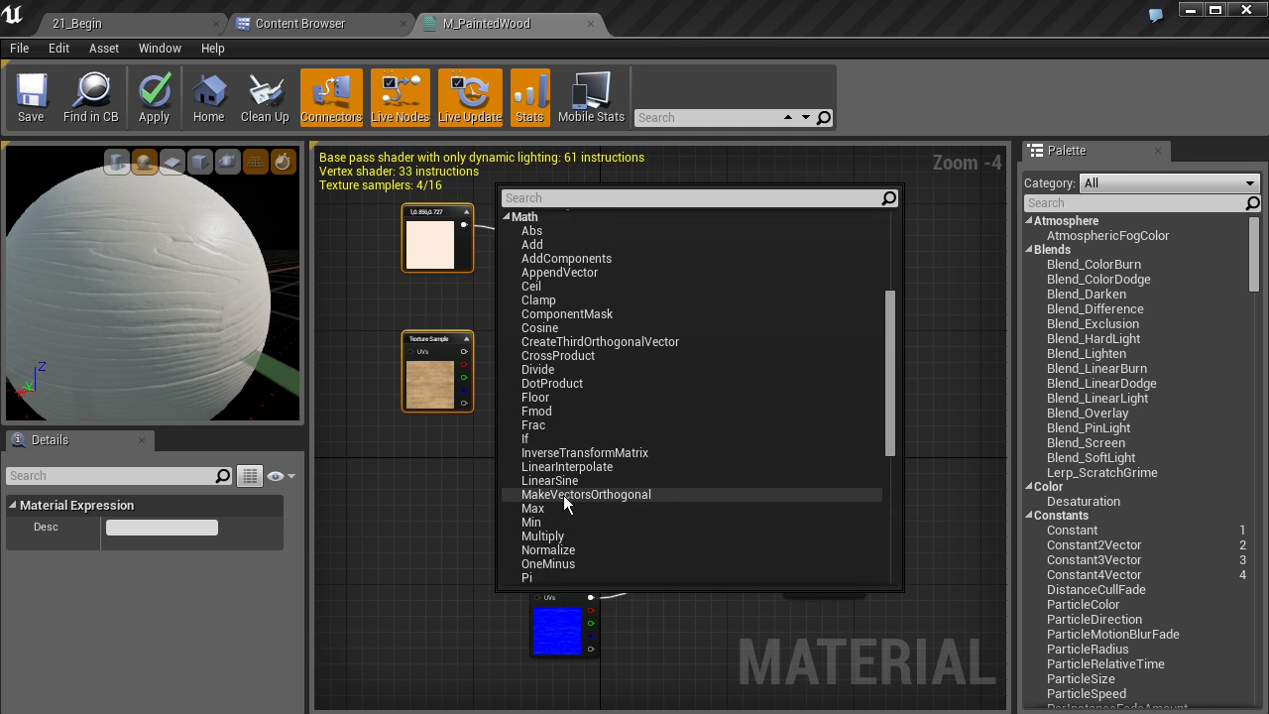
scroll(563, 488, down, 3)
scroll(563, 488, down, 2)
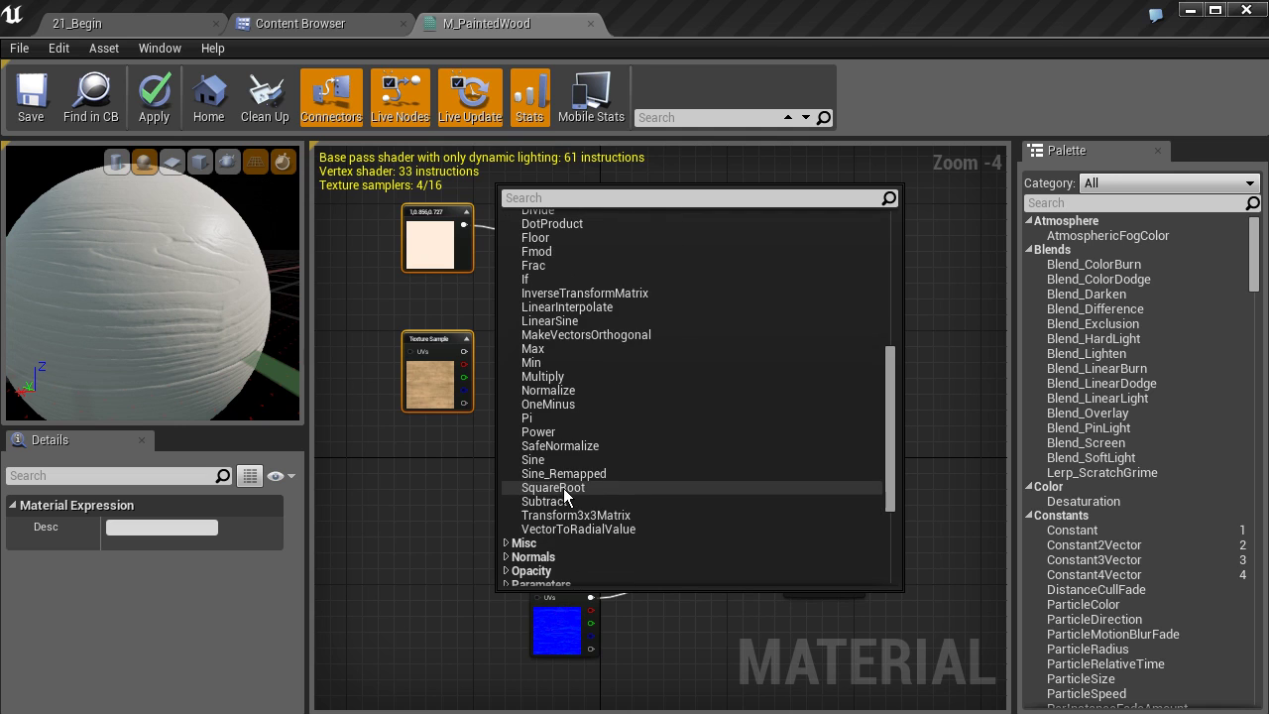
click(592, 307)
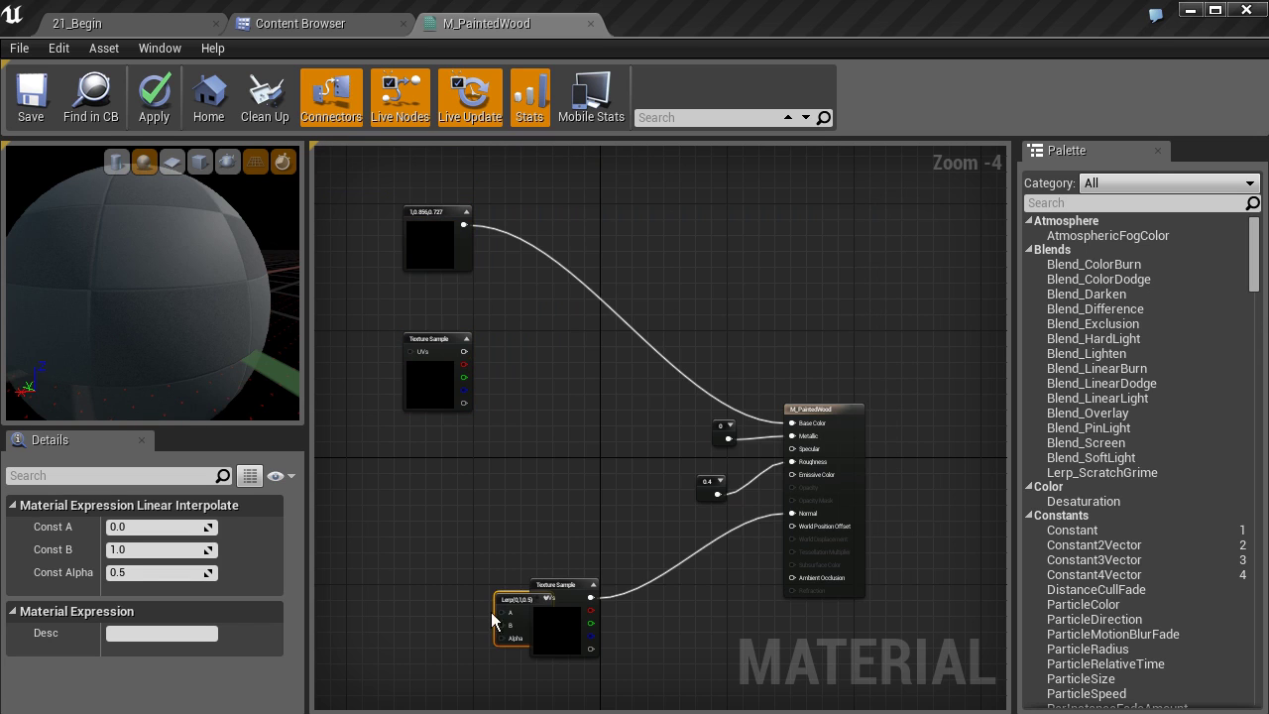
Step: Position the Lerp node between the colour and wood texture nodes and the main material node
drag(516, 598, 547, 290)
scroll(548, 291, up, 4)
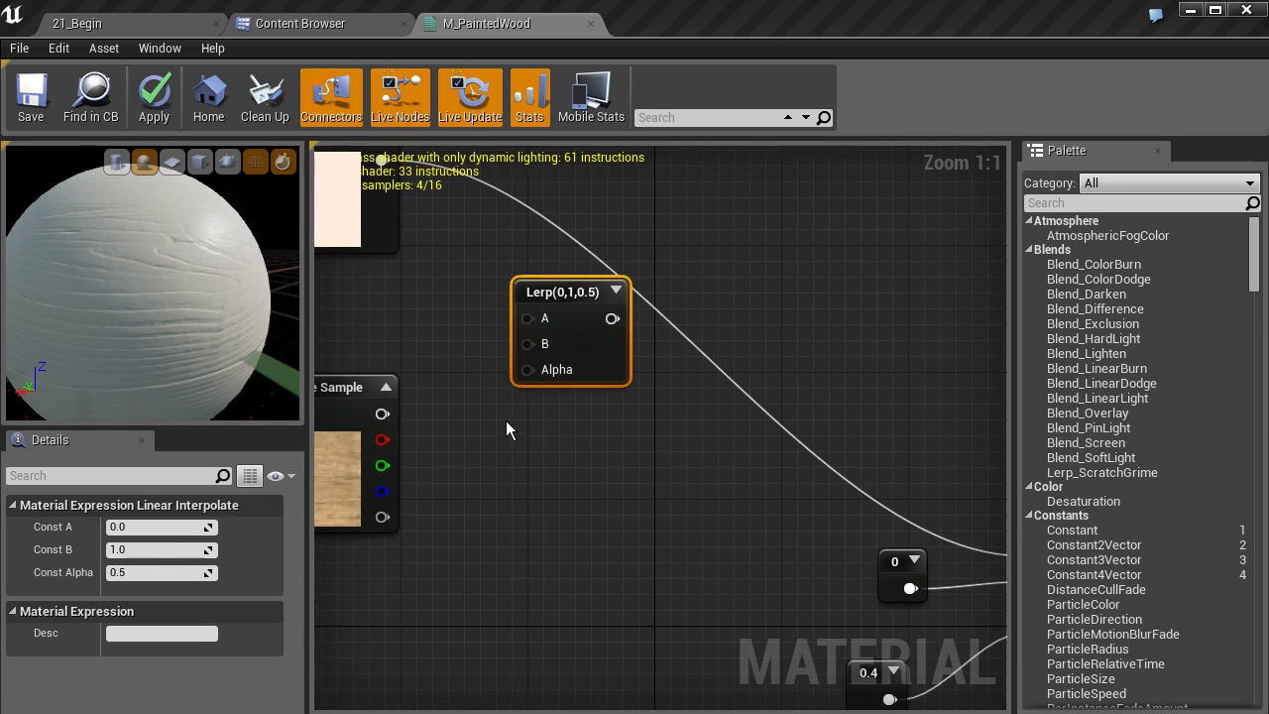
scroll(501, 412, down, 3)
right_drag(495, 400, 542, 458)
drag(600, 388, 722, 362)
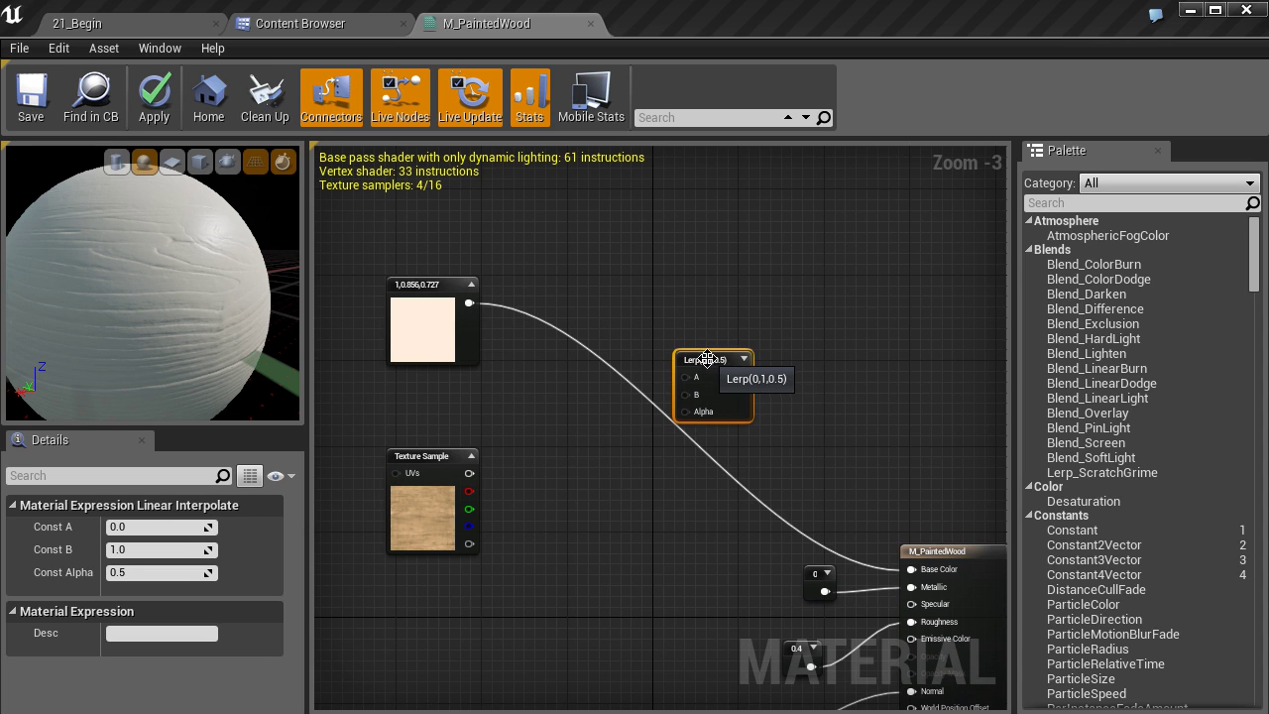
drag(705, 361, 673, 371)
drag(632, 406, 632, 417)
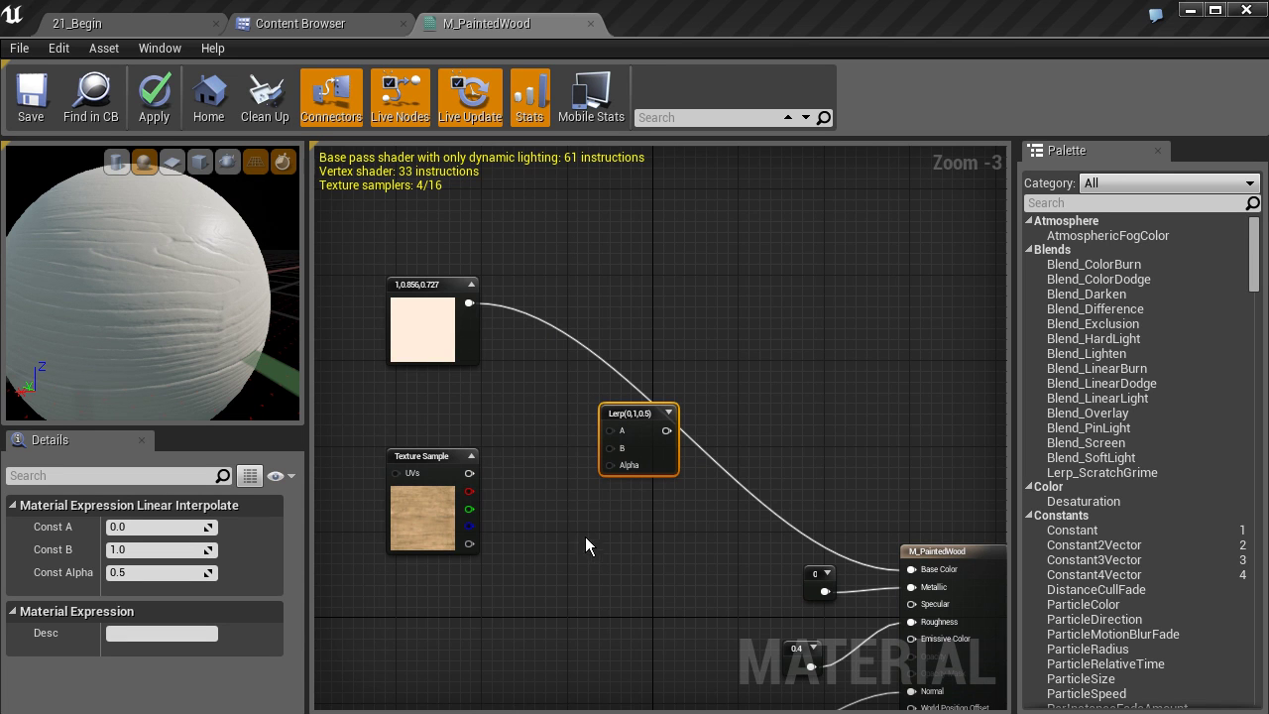
Step: Wire the cream colour into Lerp input A, the wood texture into B, and the Lerp output into Base Color
right_drag(569, 509, 512, 436)
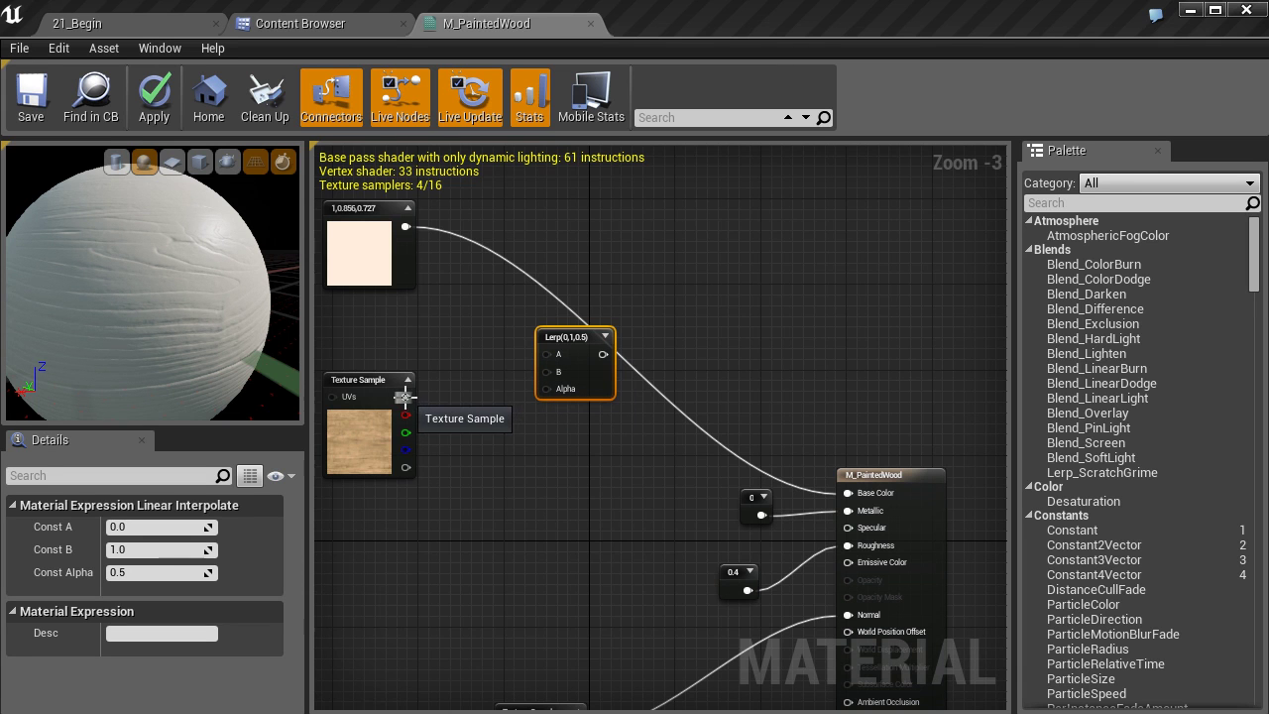
drag(406, 397, 547, 375)
drag(406, 226, 547, 355)
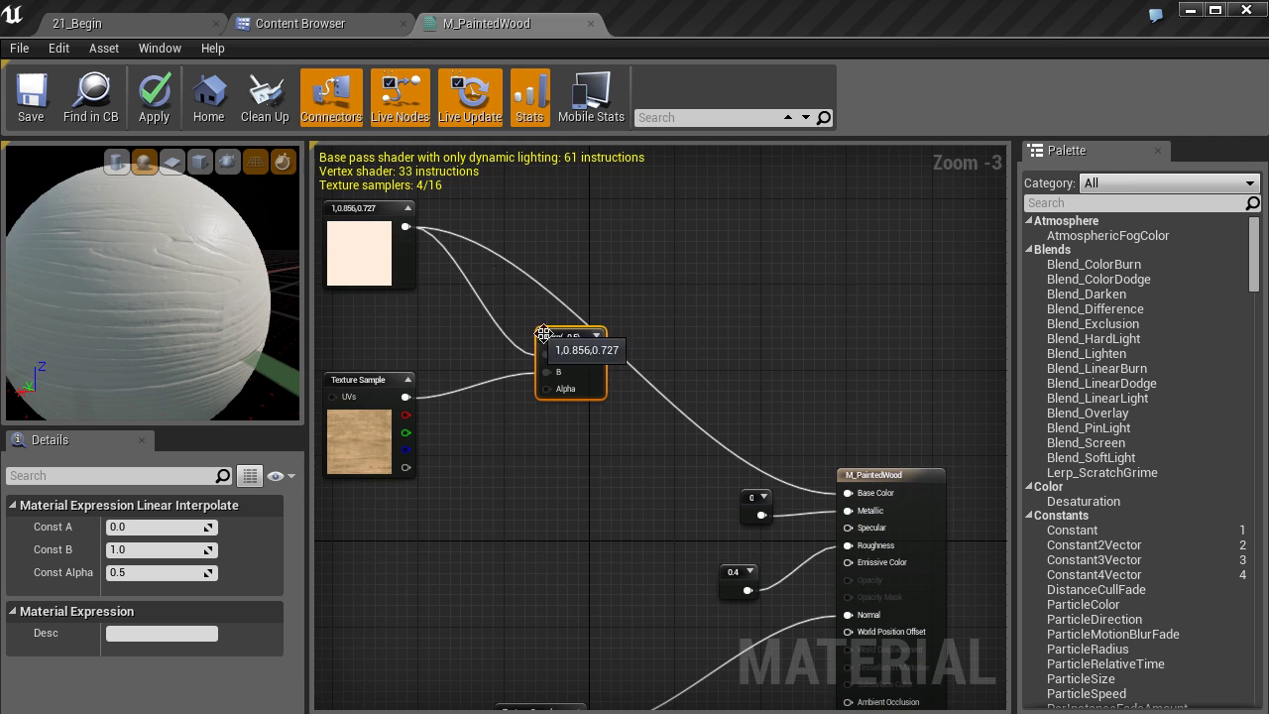
drag(594, 354, 844, 491)
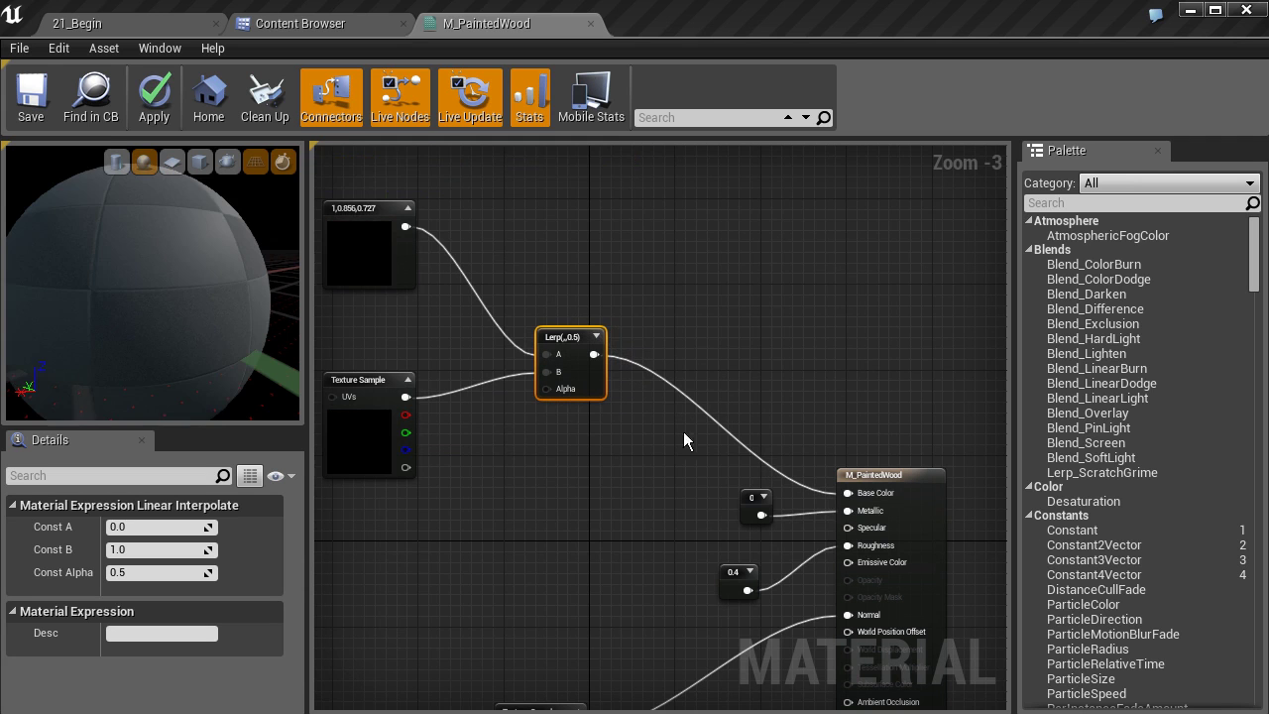
mouse_move(188, 273)
mouse_down()
mouse_move(286, 277)
mouse_move(197, 285)
mouse_up()
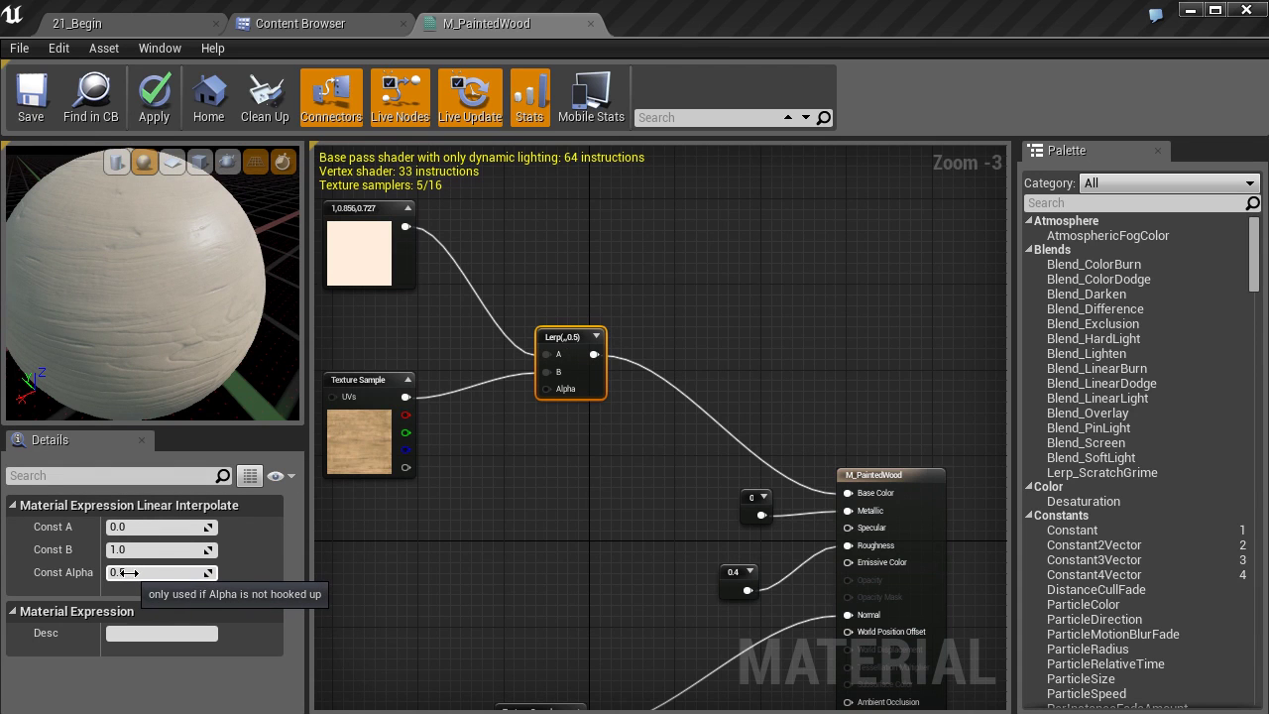
Step: Set the Lerp node's constant alpha to 1
drag(153, 572, 213, 574)
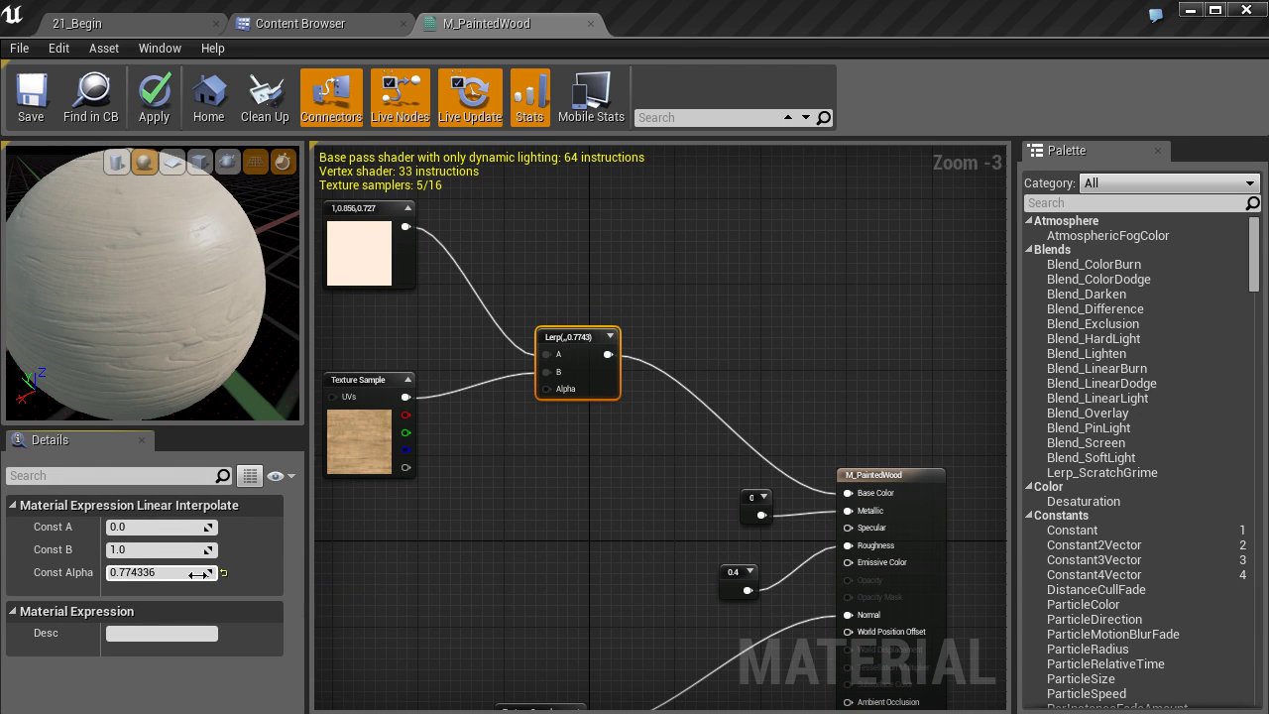
click(176, 569)
text(1)
key(Return)
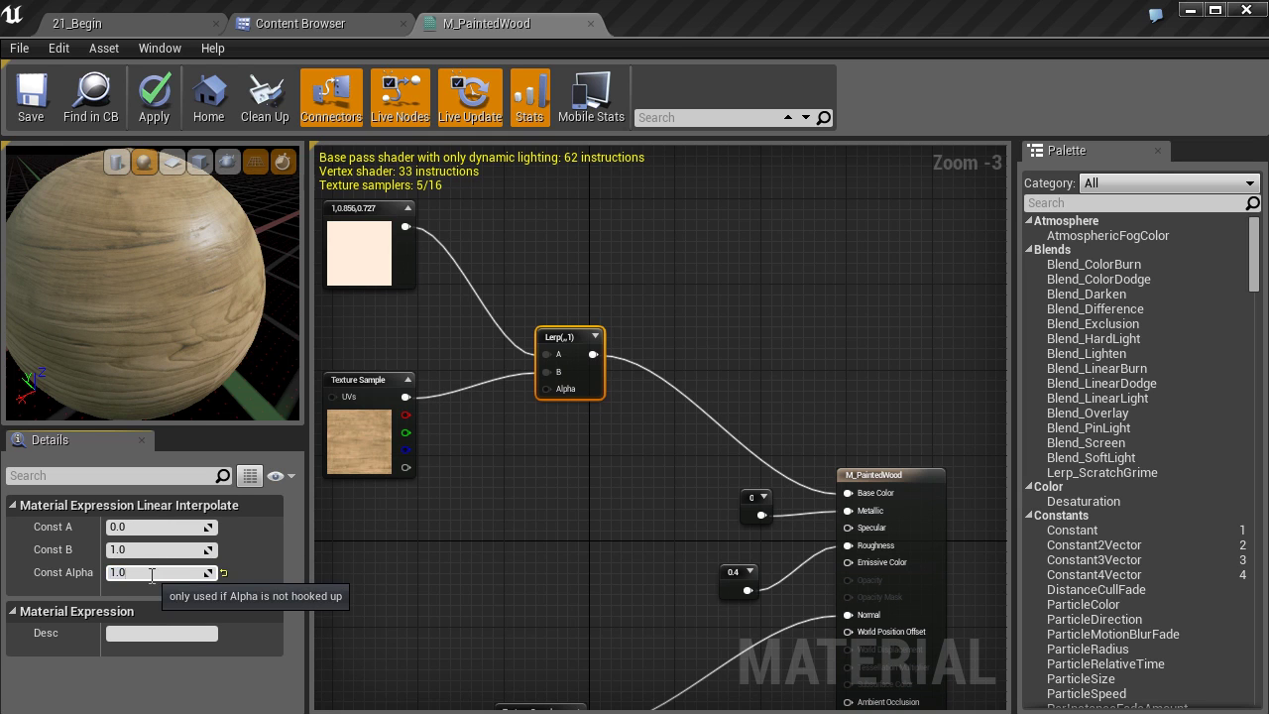
Step: Try a constant alpha of 0 on the Lerp node and set it back to 0.5
key(BackSpace)
key(BackSpace)
key(BackSpace)
text(0)
key(Return)
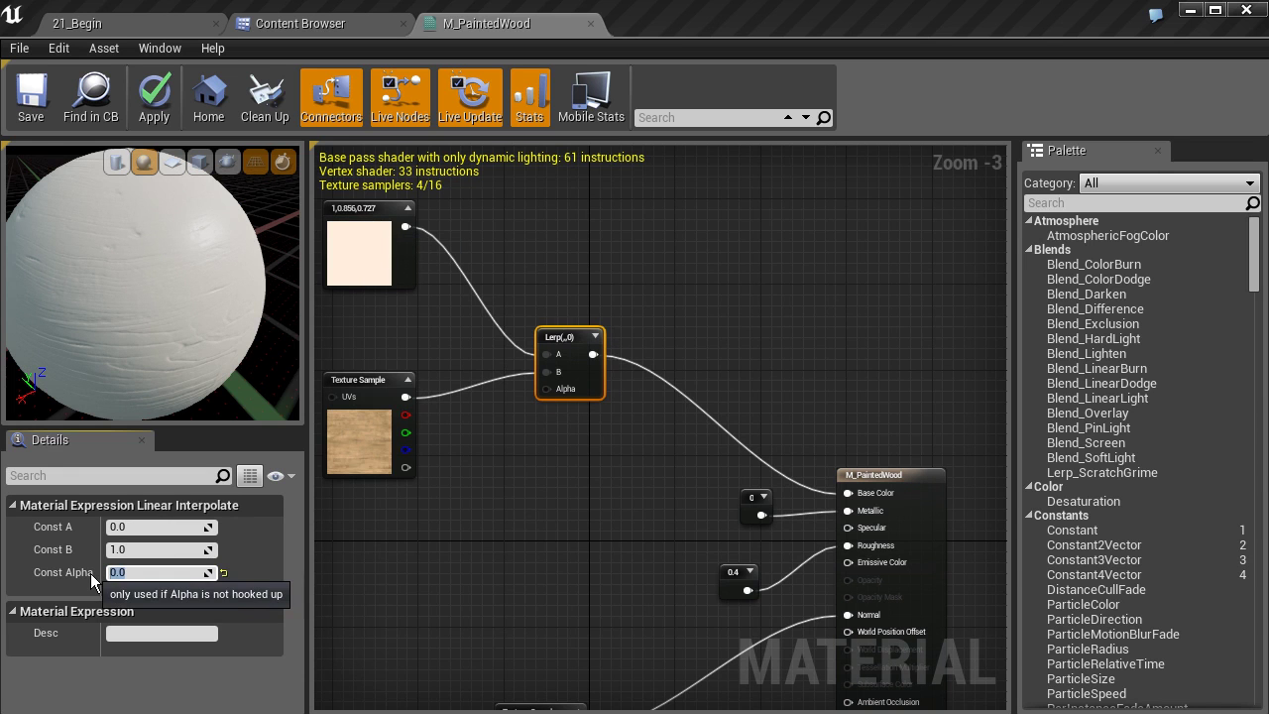
key(Return)
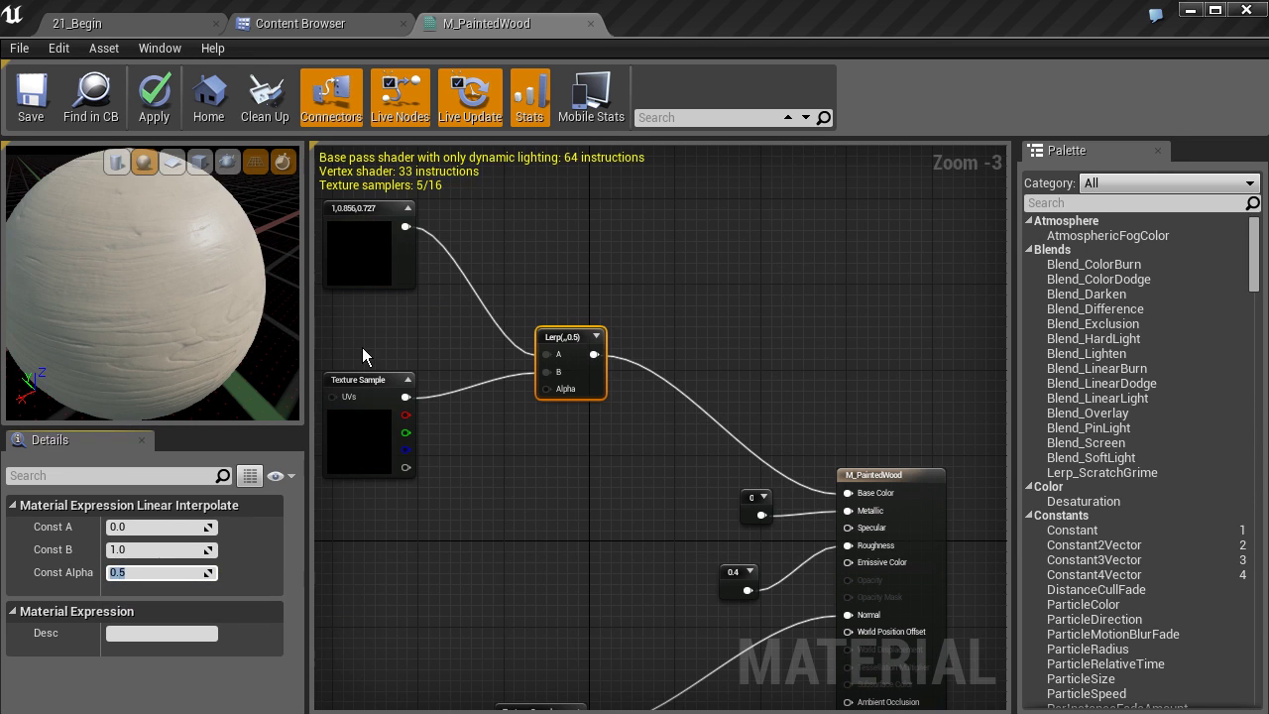
Step: Add the T_CrackedPaint_M texture from the DT_Textures folder as a Texture Sample and place it below the wood texture node
right_drag(341, 344, 526, 369)
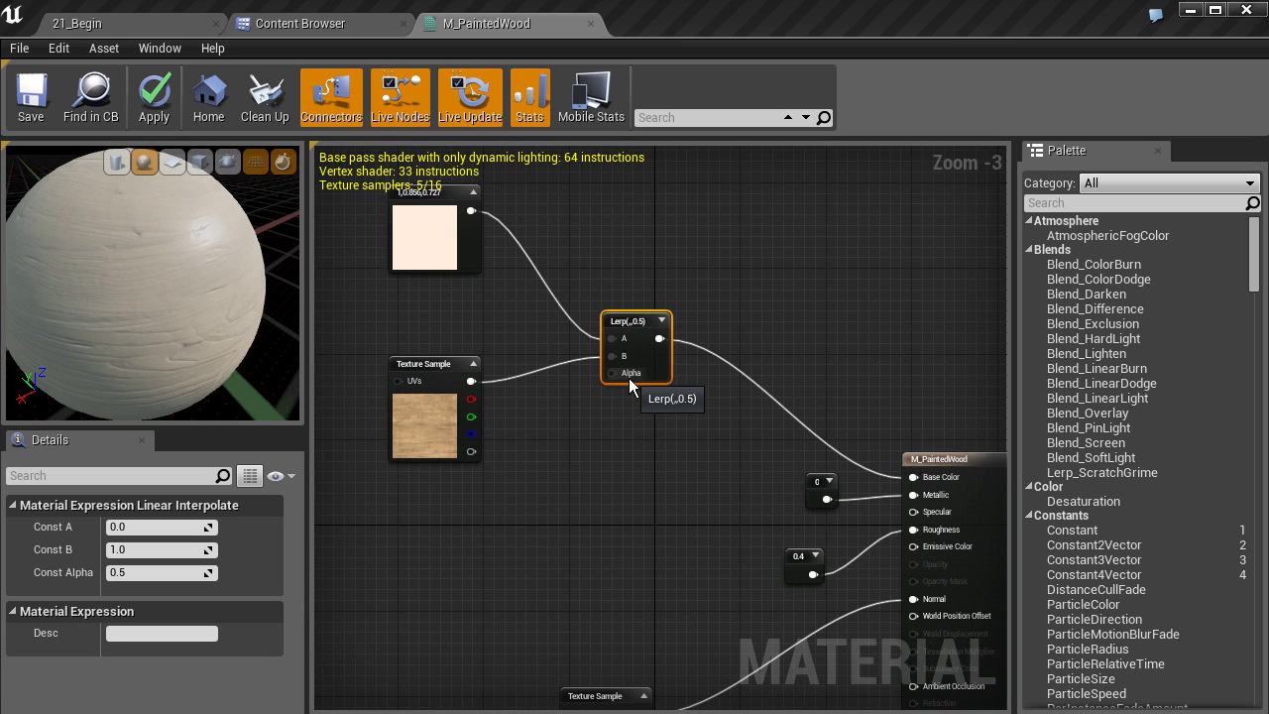
click(327, 25)
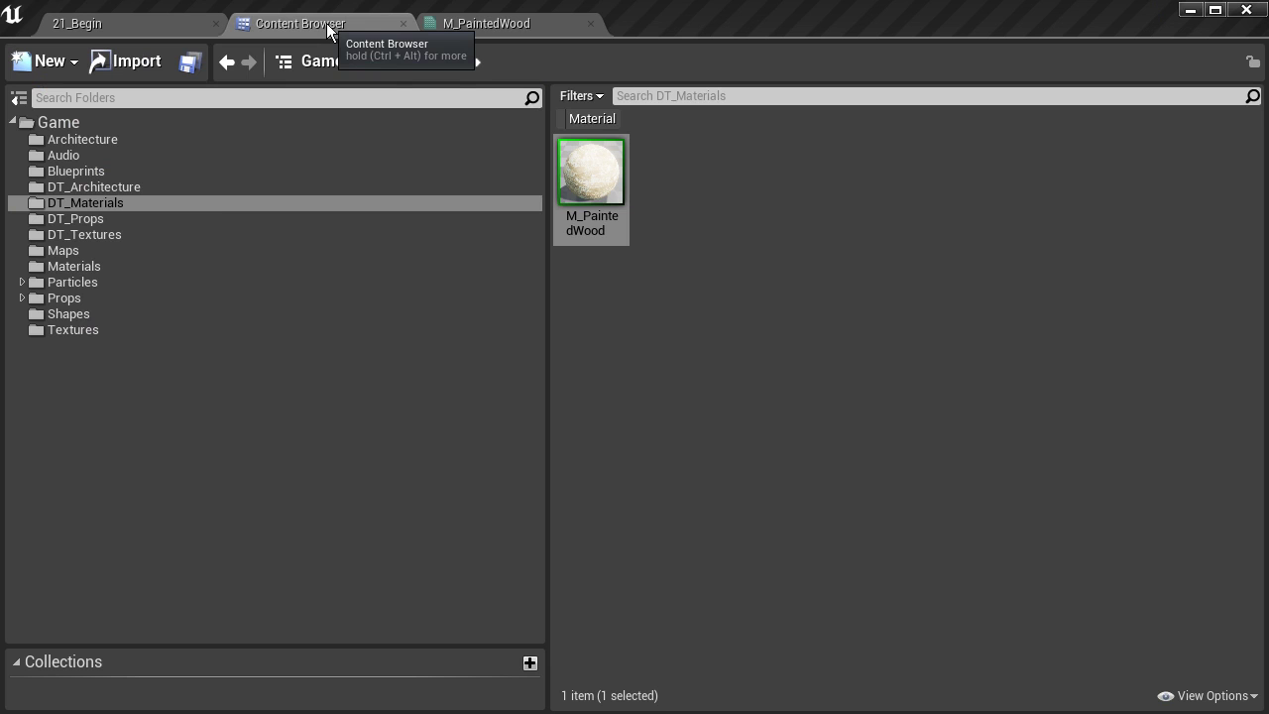
click(71, 234)
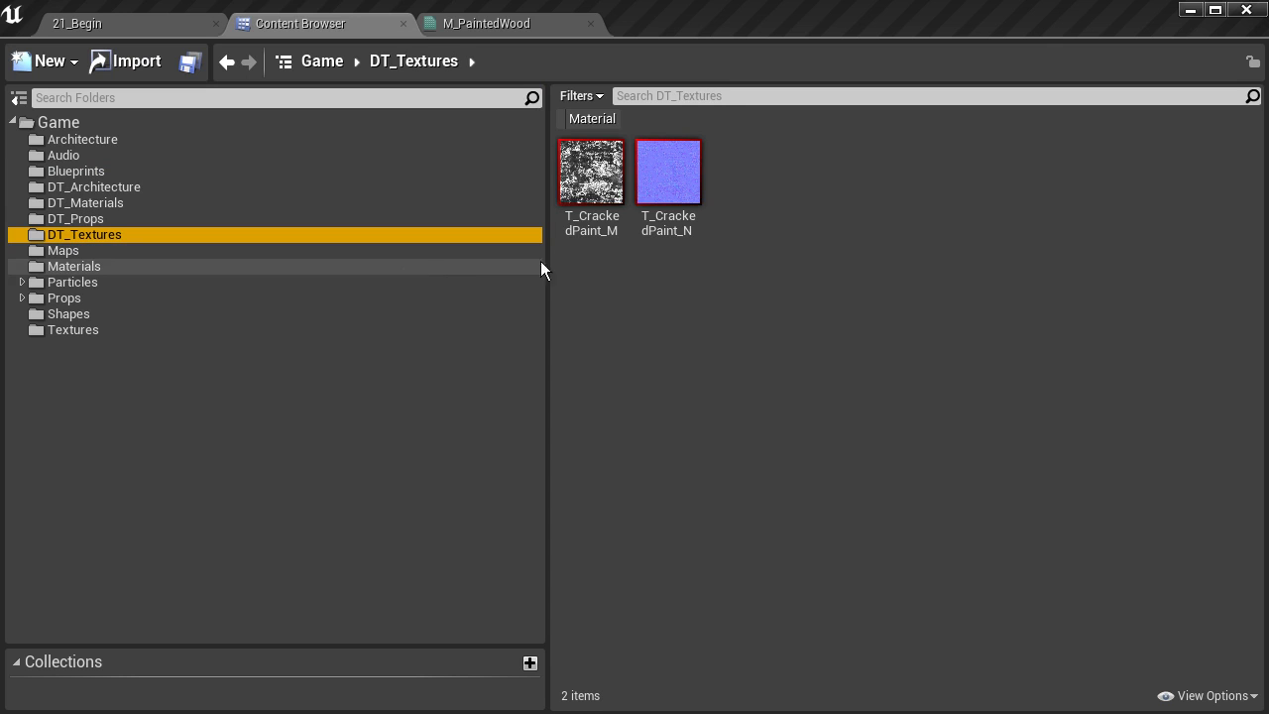
click(592, 176)
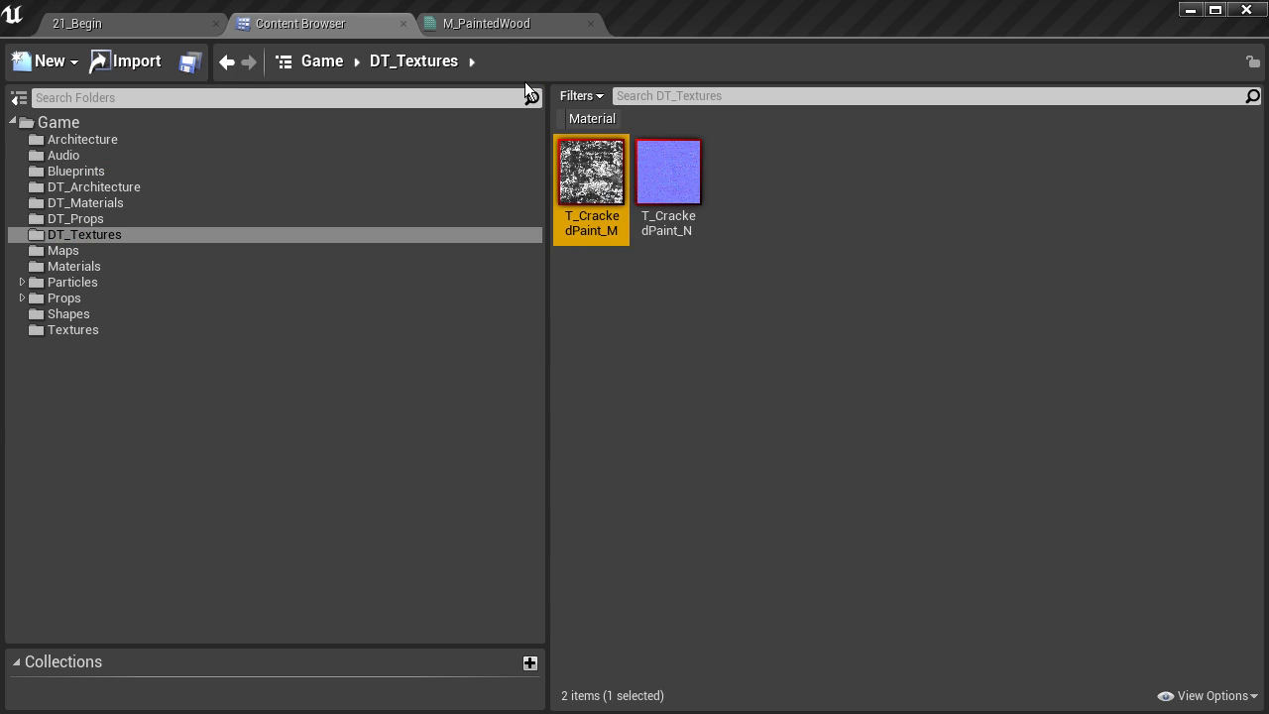
click(487, 22)
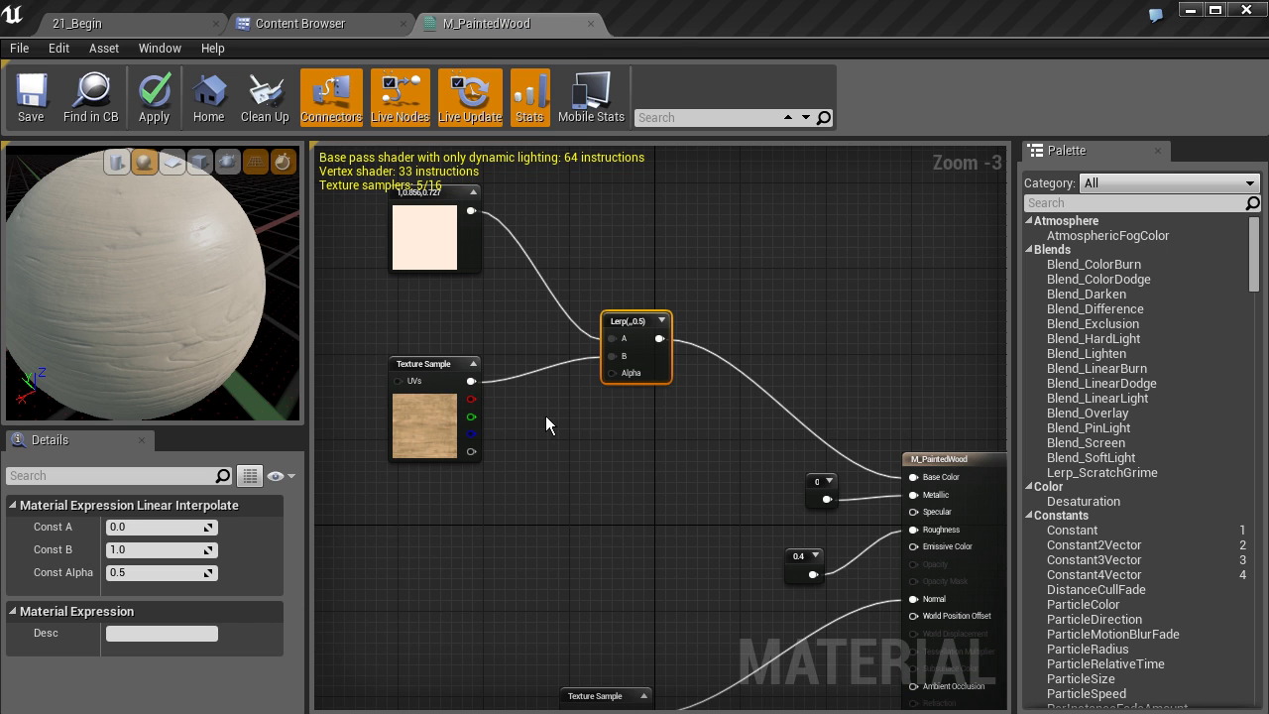
click(422, 545)
drag(425, 548, 415, 504)
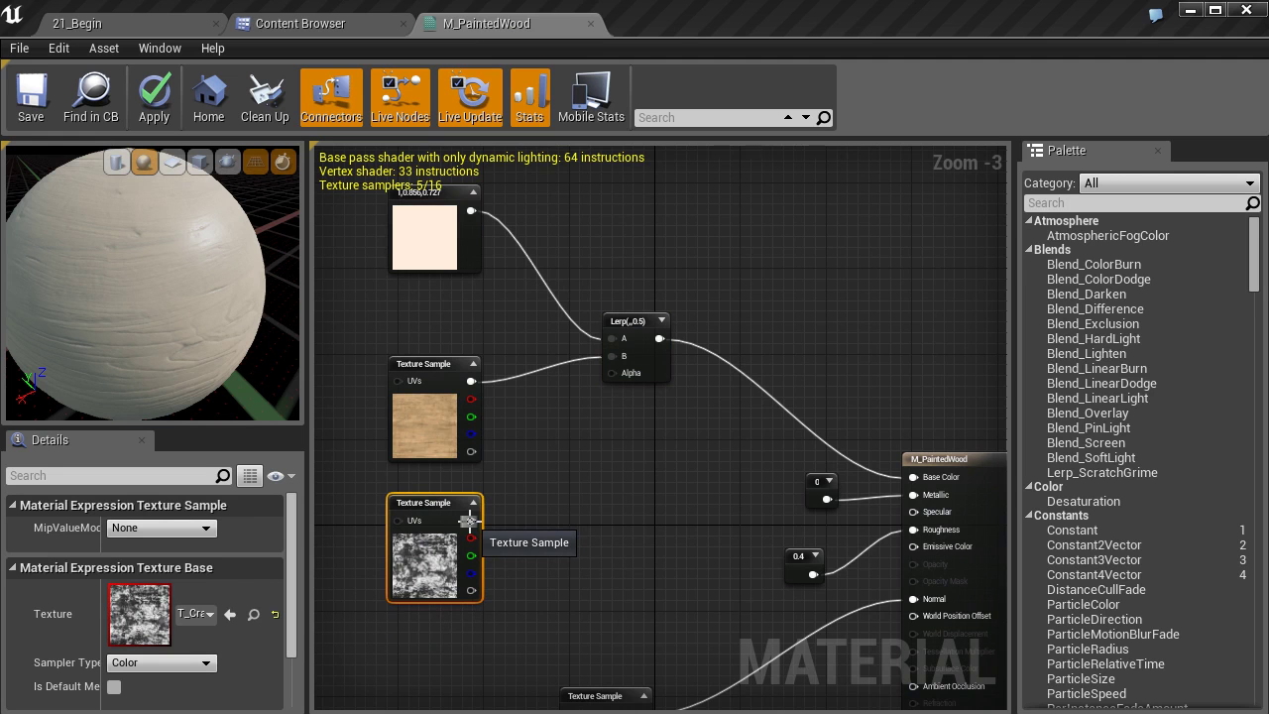
Step: Connect the cracked paint mask's main output to the Lerp node's Alpha input and inspect the blend on the preview sphere
drag(469, 521, 612, 373)
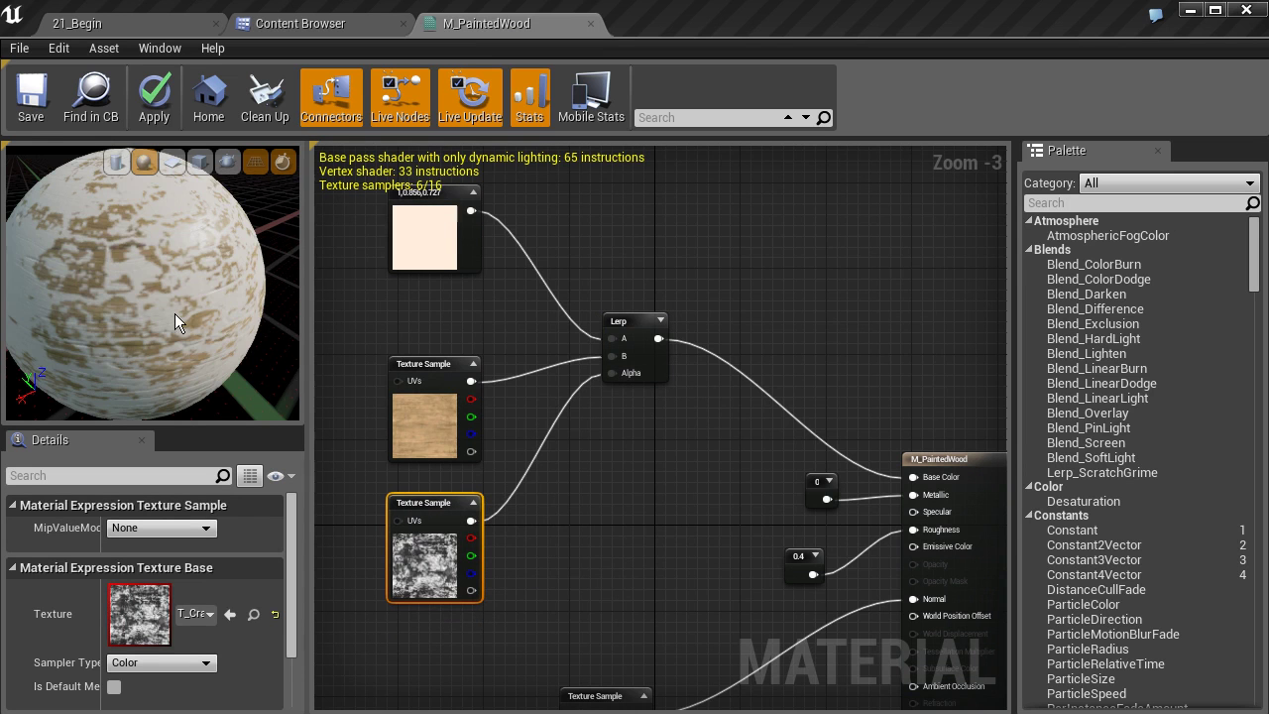
mouse_move(232, 302)
mouse_down()
mouse_move(291, 281)
mouse_move(220, 307)
mouse_move(142, 250)
mouse_move(103, 250)
mouse_move(64, 226)
mouse_move(173, 278)
mouse_move(162, 275)
mouse_move(225, 286)
mouse_move(202, 282)
mouse_move(215, 292)
mouse_up()
scroll(186, 279, down, 5)
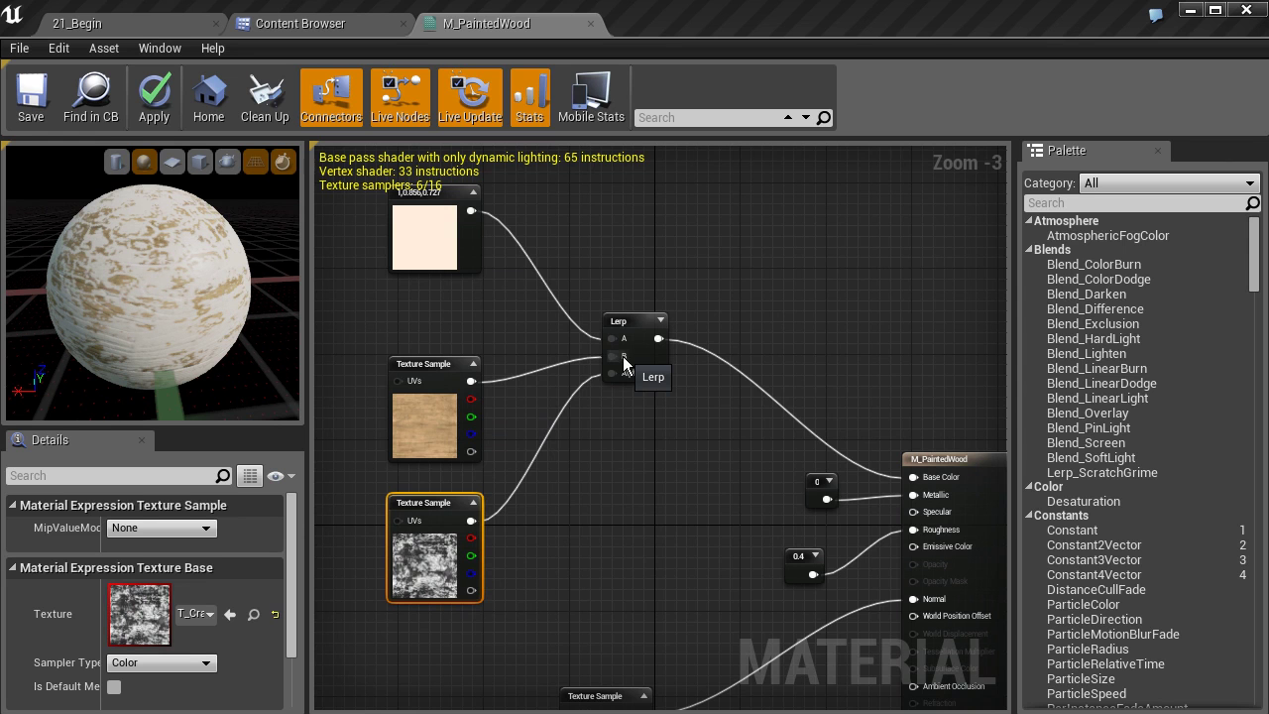
Step: Swap the Lerp inputs so the wood texture feeds A and the cream colour feeds B, and reorder the two nodes to match
drag(471, 211, 613, 356)
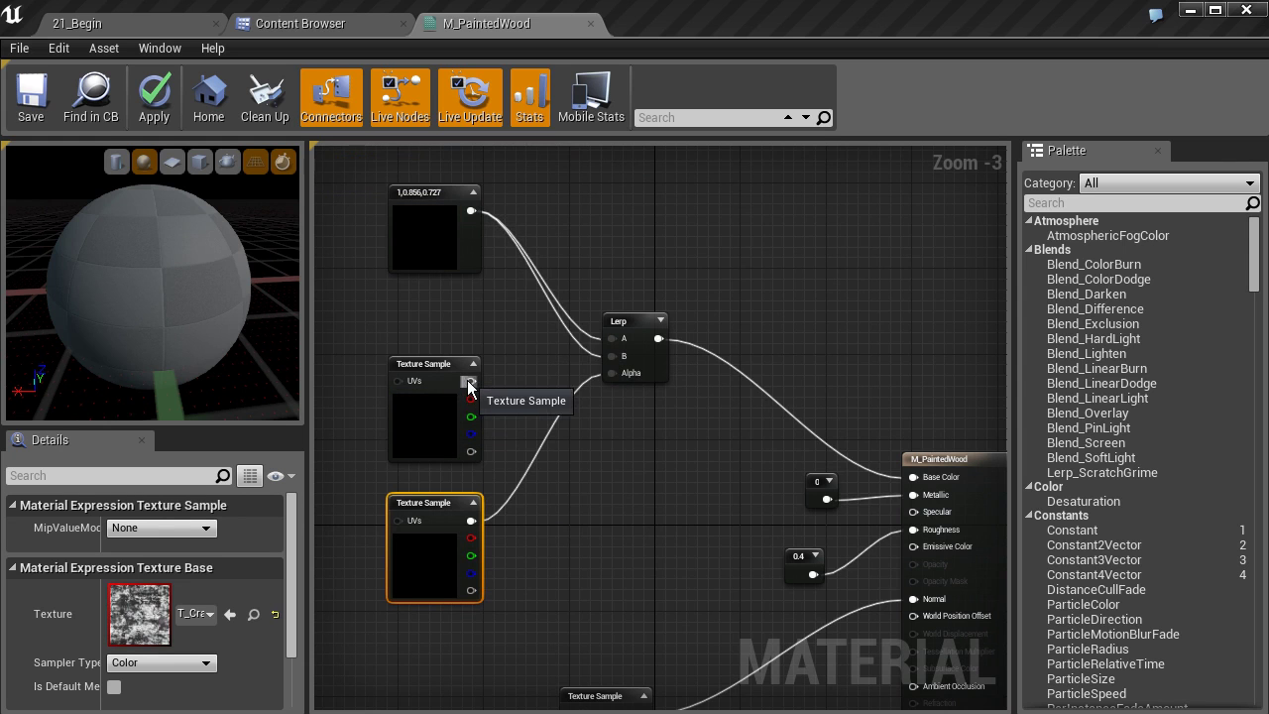
drag(471, 380, 612, 335)
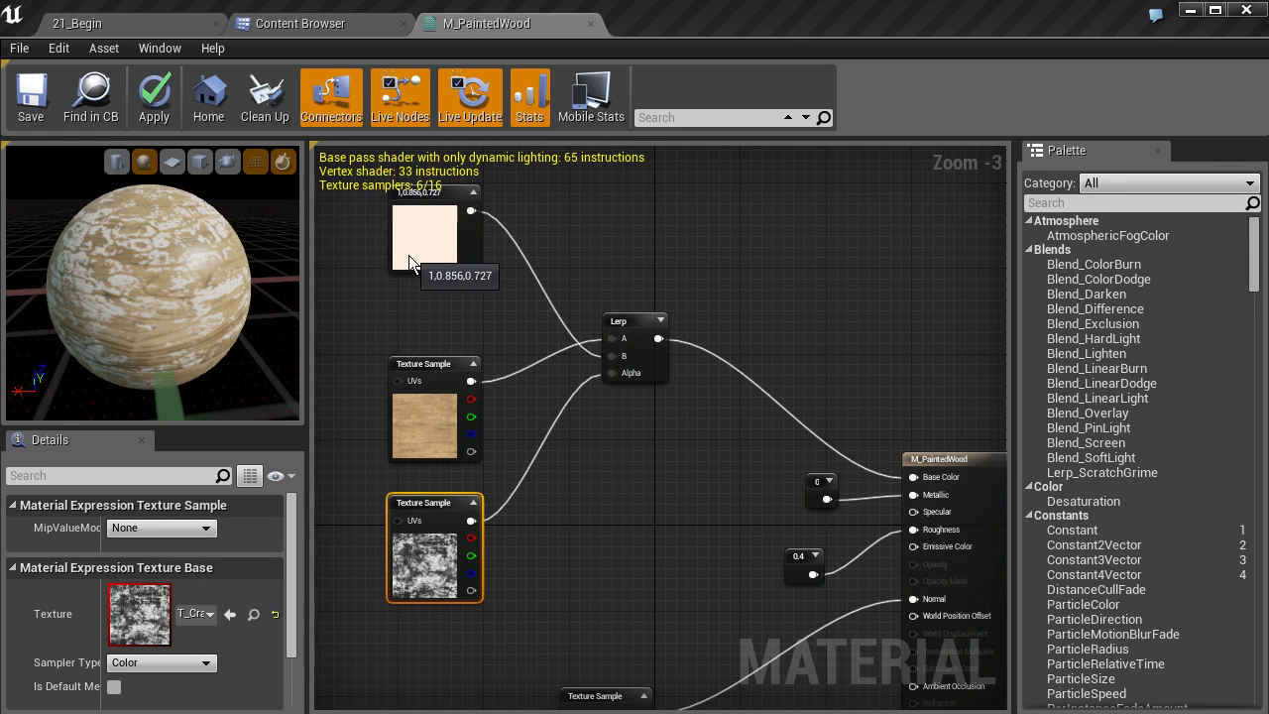
drag(420, 248, 419, 304)
drag(415, 413, 429, 200)
drag(425, 303, 429, 404)
drag(423, 245, 422, 279)
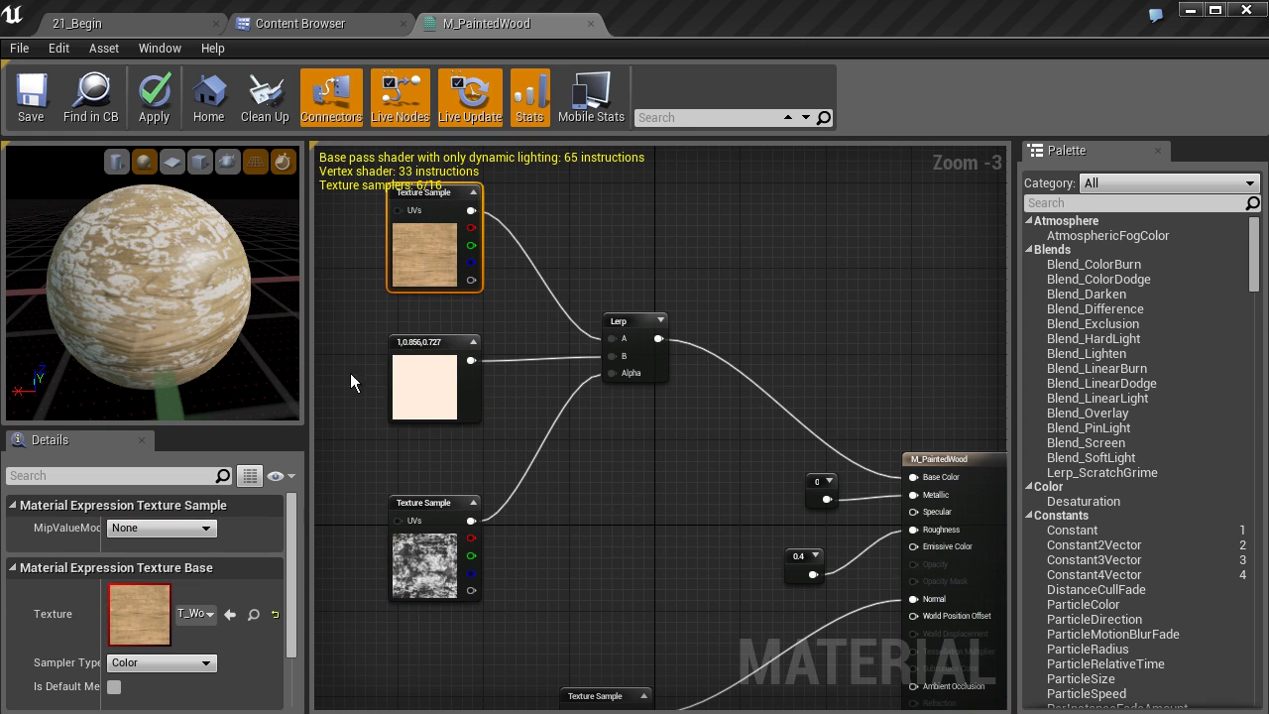
drag(140, 268, 115, 289)
drag(181, 315, 156, 277)
right_drag(156, 278, 156, 253)
scroll(140, 273, up, 5)
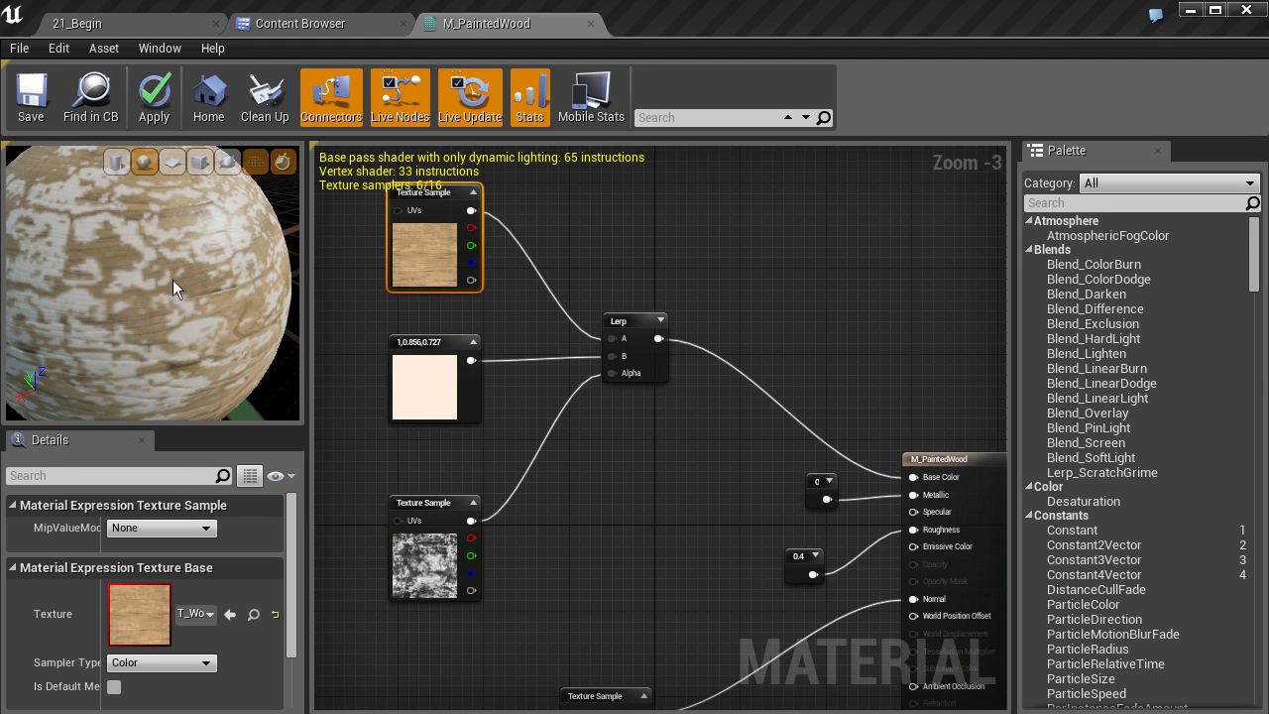
Step: Move the wood normal map Texture Sample into line beneath the cracked paint mask node
right_drag(361, 374, 398, 378)
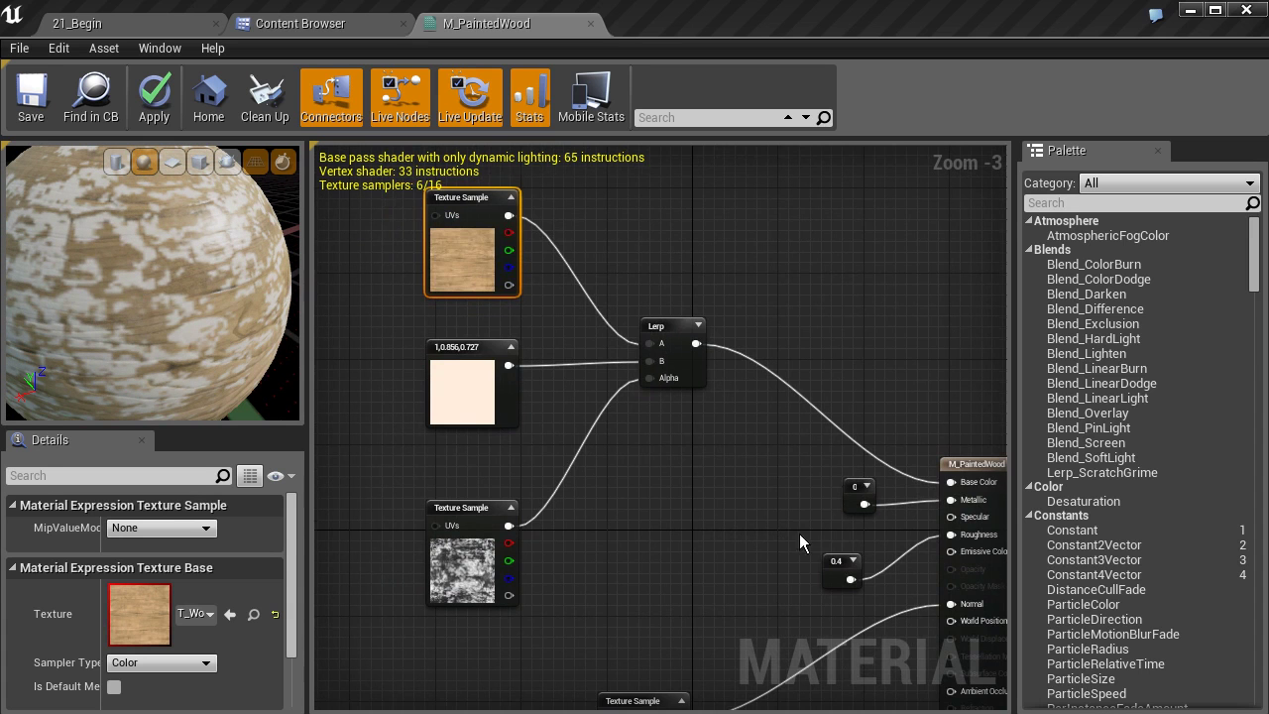
right_drag(800, 534, 731, 419)
scroll(632, 501, down, 2)
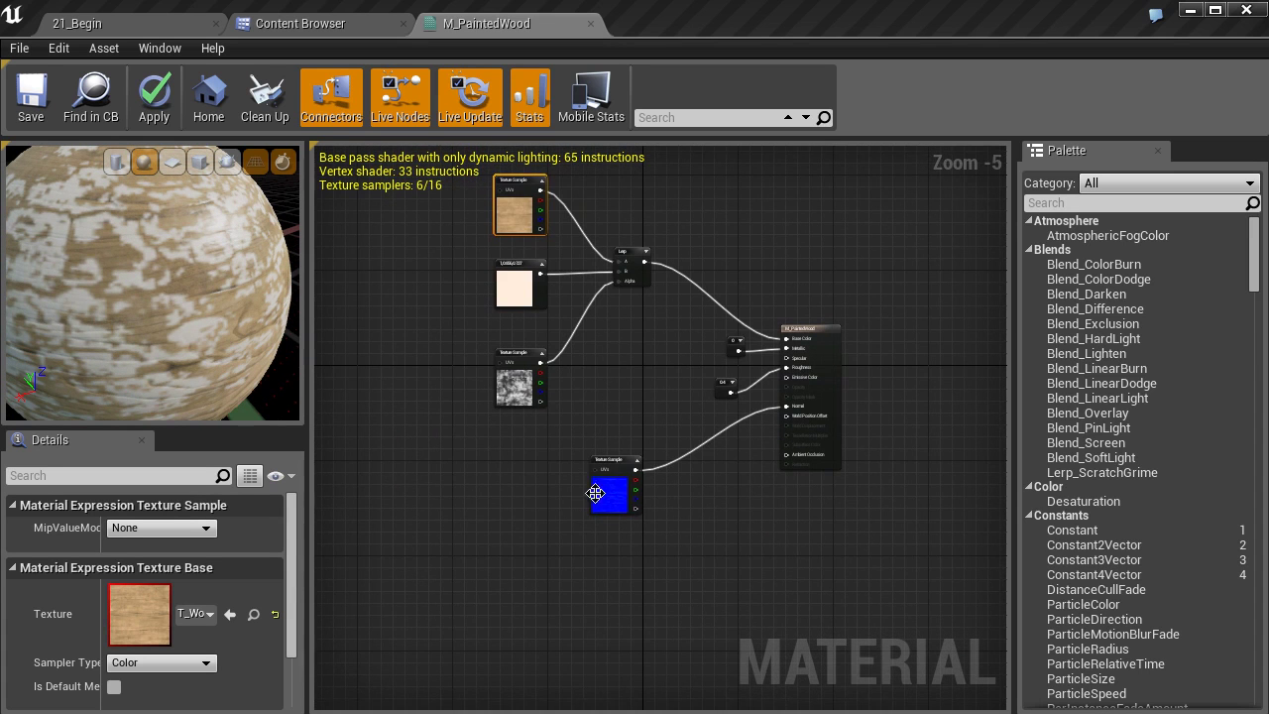
drag(615, 466, 522, 462)
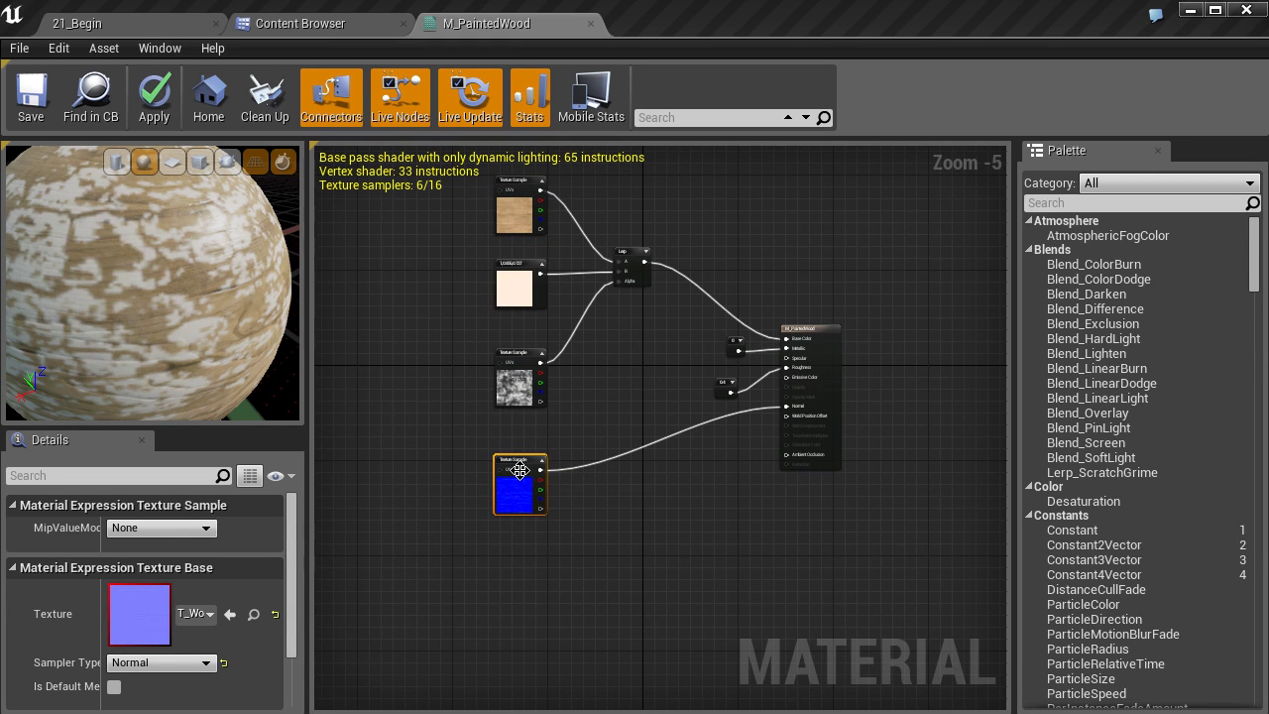